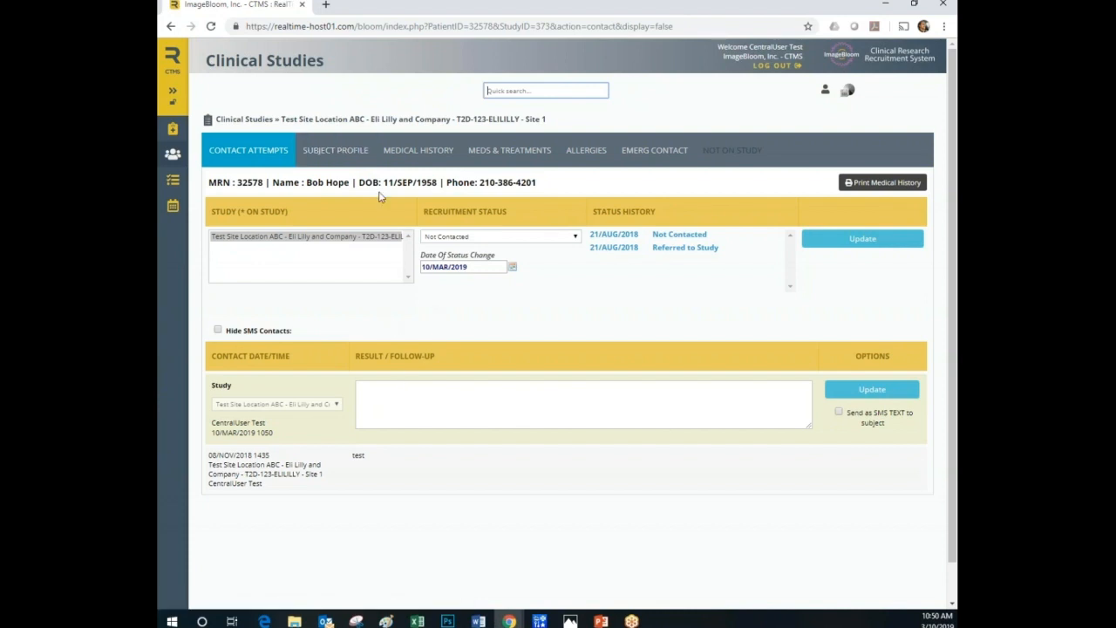
Review the subject's phone number and the contact details in the subject profile.
{"action": "left_click_drag", "start_coordinate": [531, 181], "coordinate": [446, 183]}
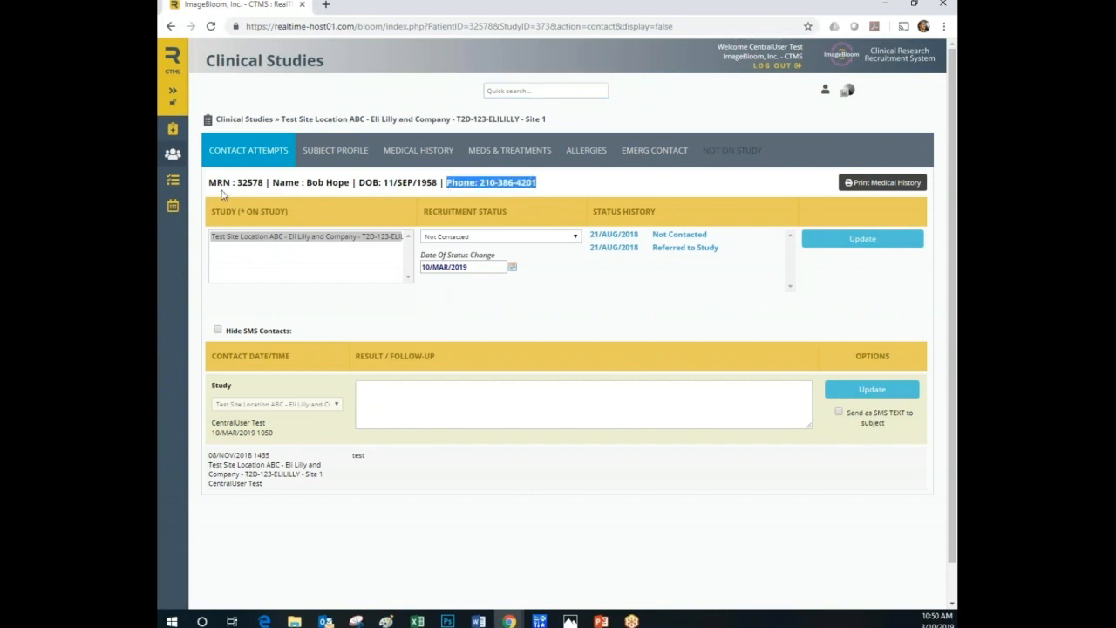
{"action": "left_click", "coordinate": [337, 154]}
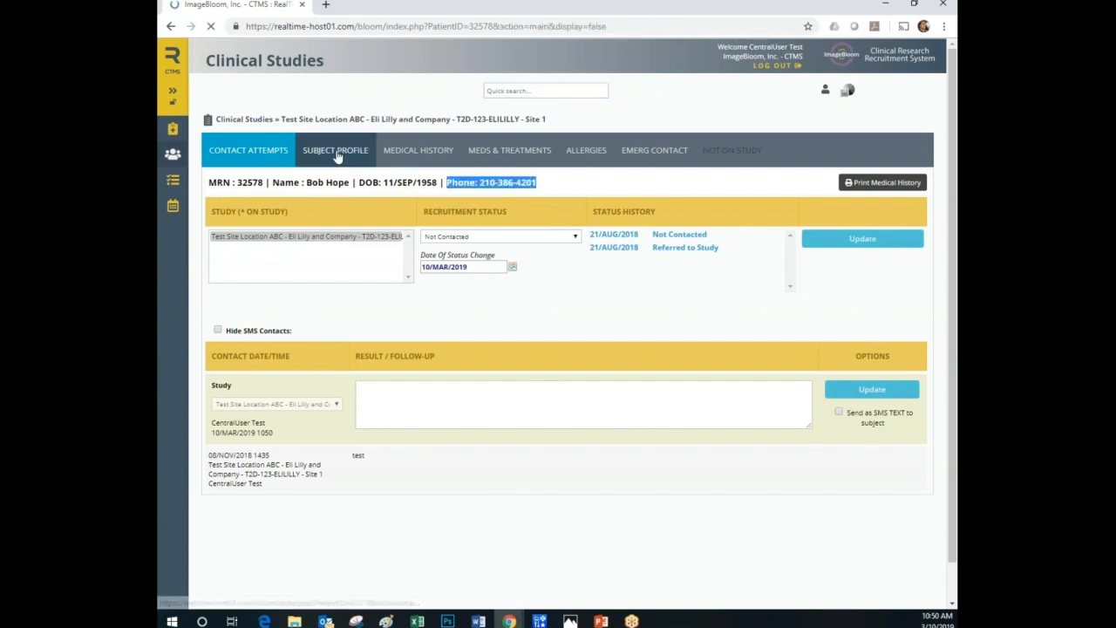
{"action": "scroll", "coordinate": [441, 410], "scroll_direction": "down", "scroll_amount": 1}
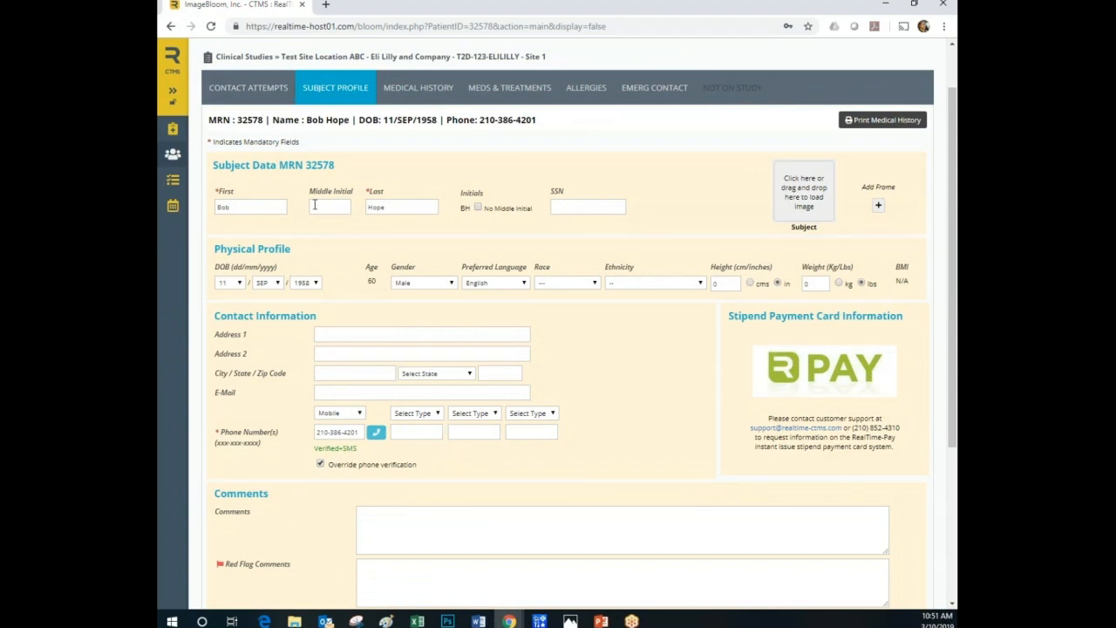
Record a contact attempt for the subject with the result "Left a message.".
{"action": "left_click", "coordinate": [249, 87]}
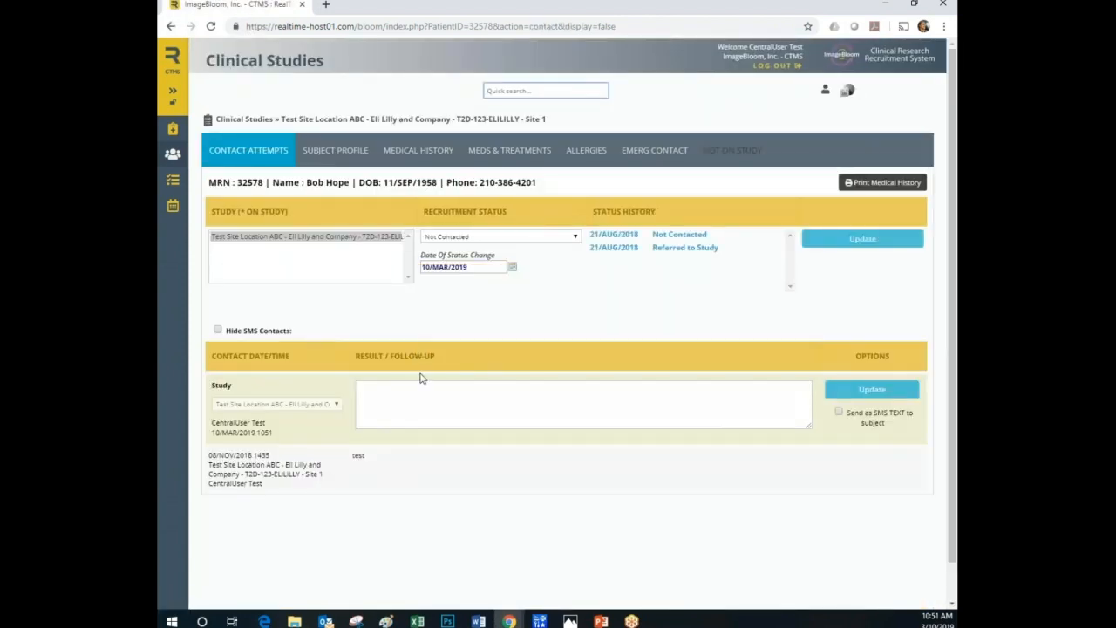
{"action": "left_click", "coordinate": [396, 391]}
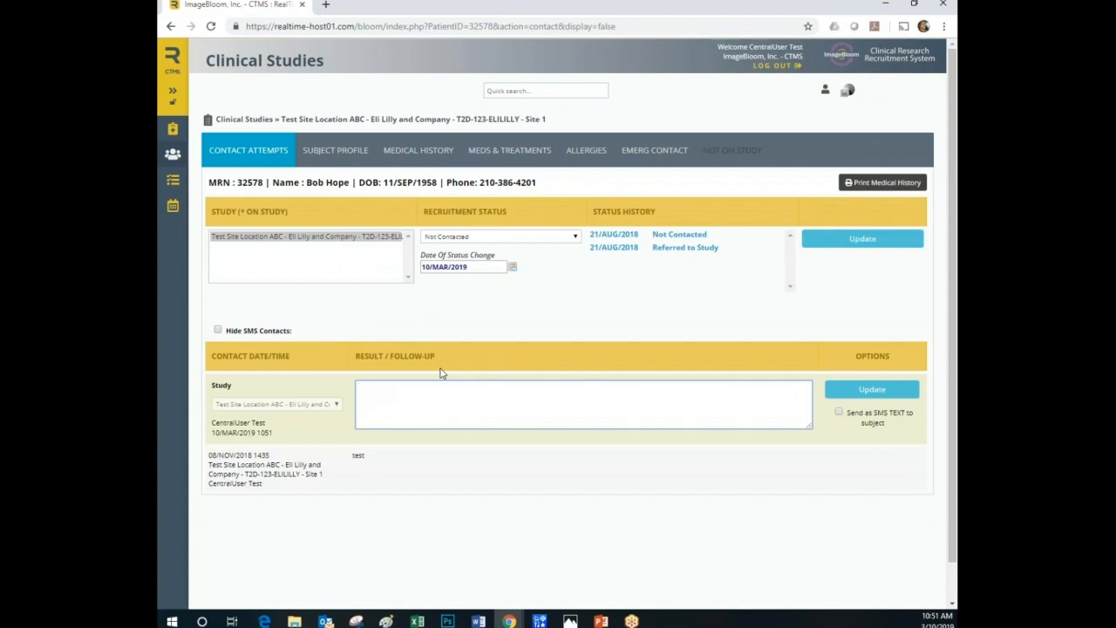
{"action": "type", "text": "Leave"}
{"action": "key", "text": "BackSpace"}
{"action": "key", "text": "BackSpace"}
{"action": "key", "text": "BackSpace"}
{"action": "key", "text": "BackSpace"}
{"action": "type", "text": "ft a message."}
{"action": "left_click", "coordinate": [872, 392]}
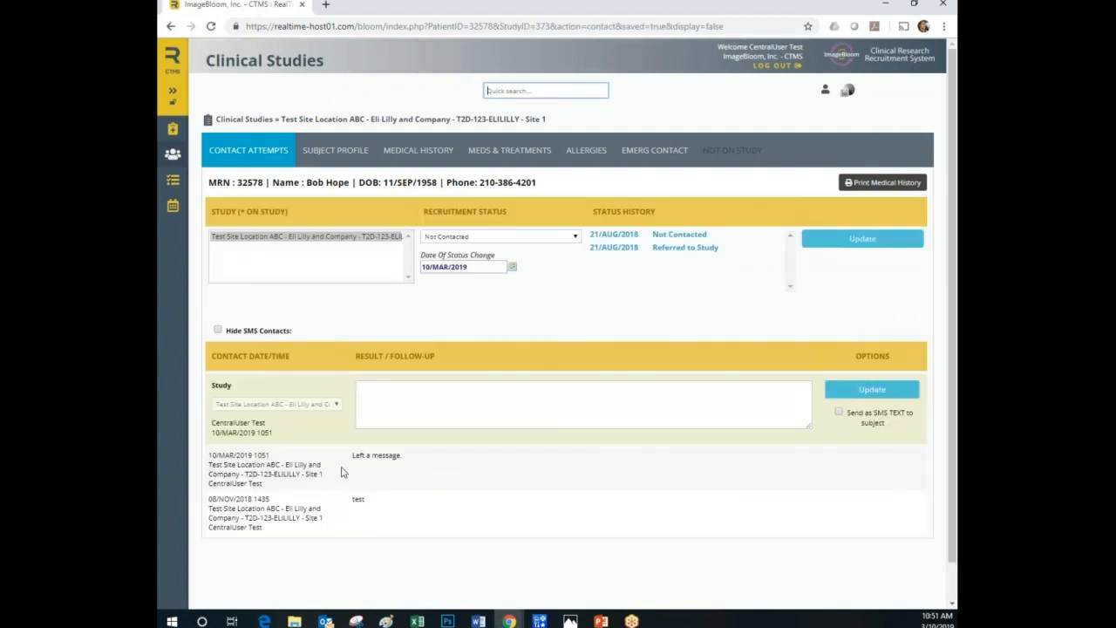
Update the subject's recruitment status to Contact Attempted 01.
{"action": "left_click", "coordinate": [486, 239]}
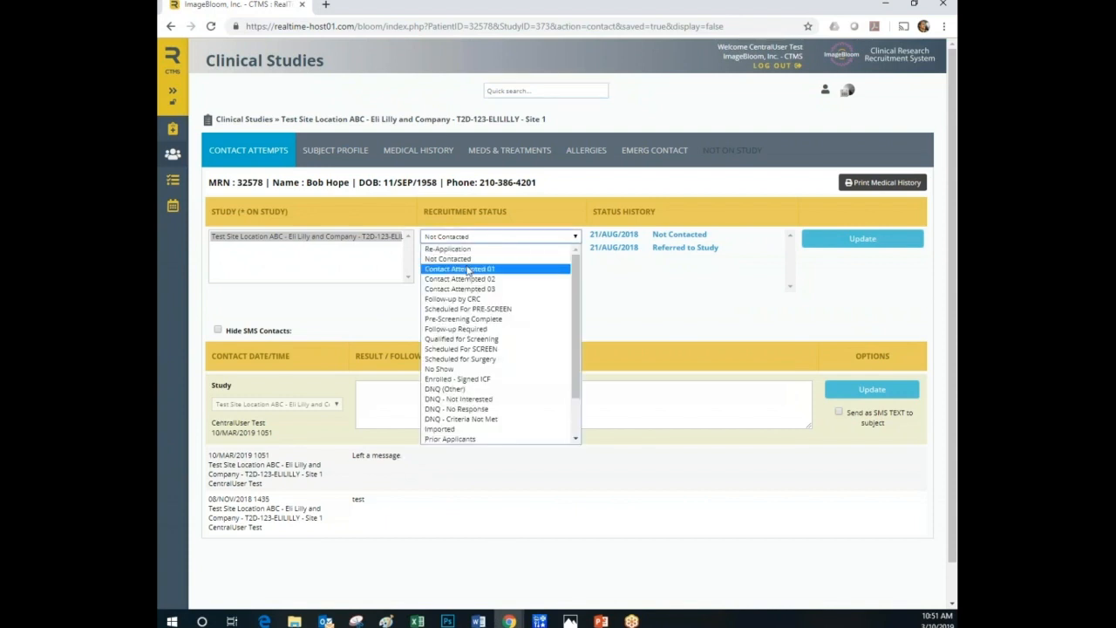
{"action": "left_click", "coordinate": [468, 269]}
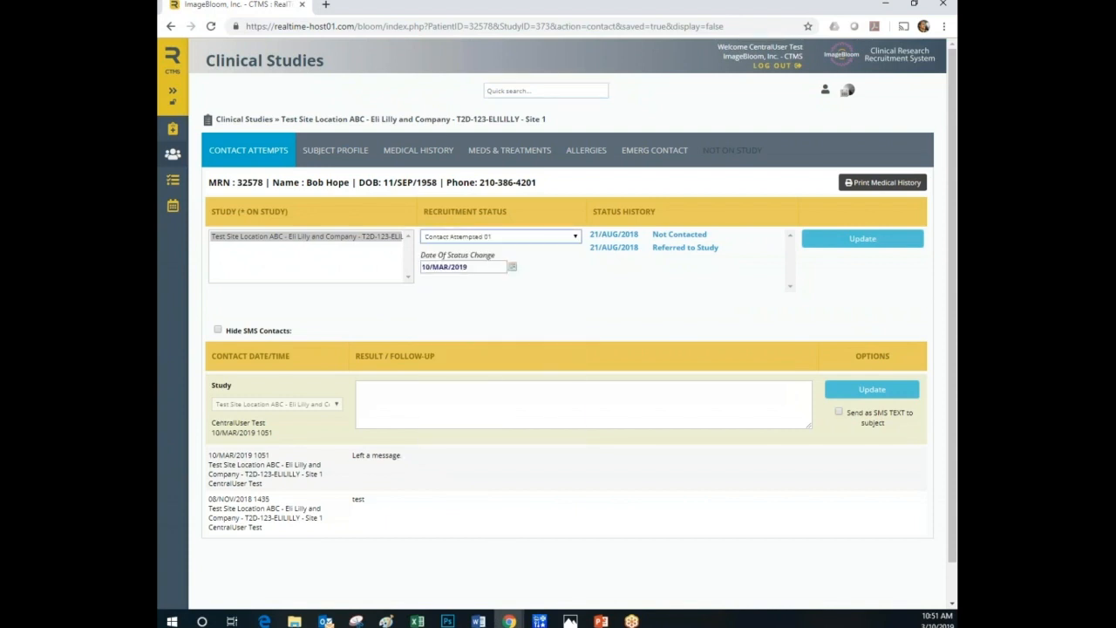
{"action": "left_click", "coordinate": [833, 242]}
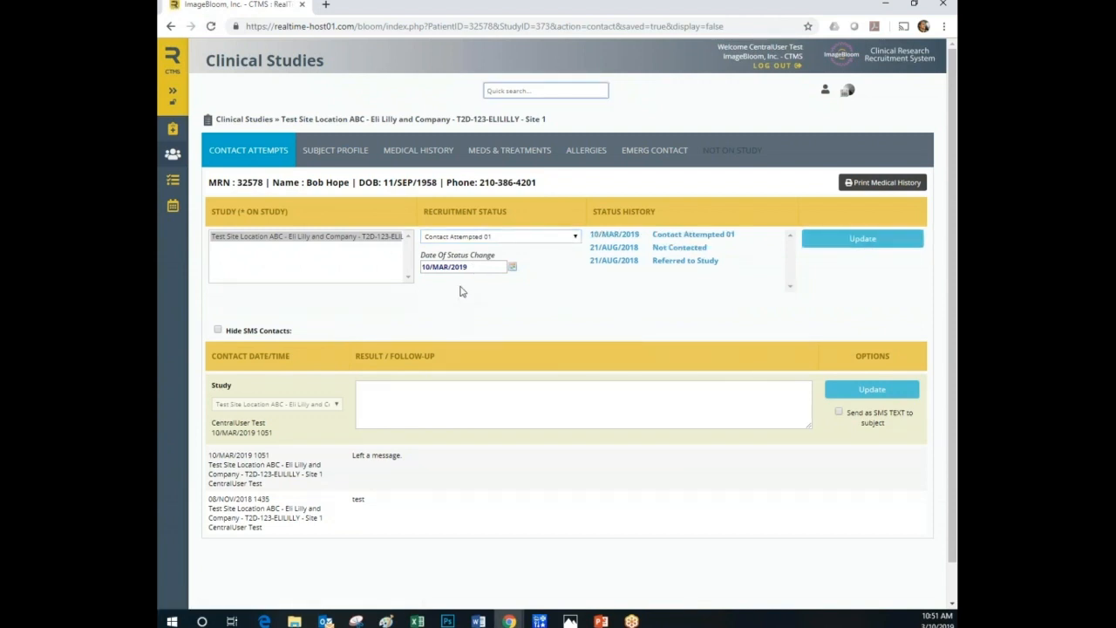
Review the available recruitment status options for the subject, including the DNQ reasons.
{"action": "left_click", "coordinate": [503, 243]}
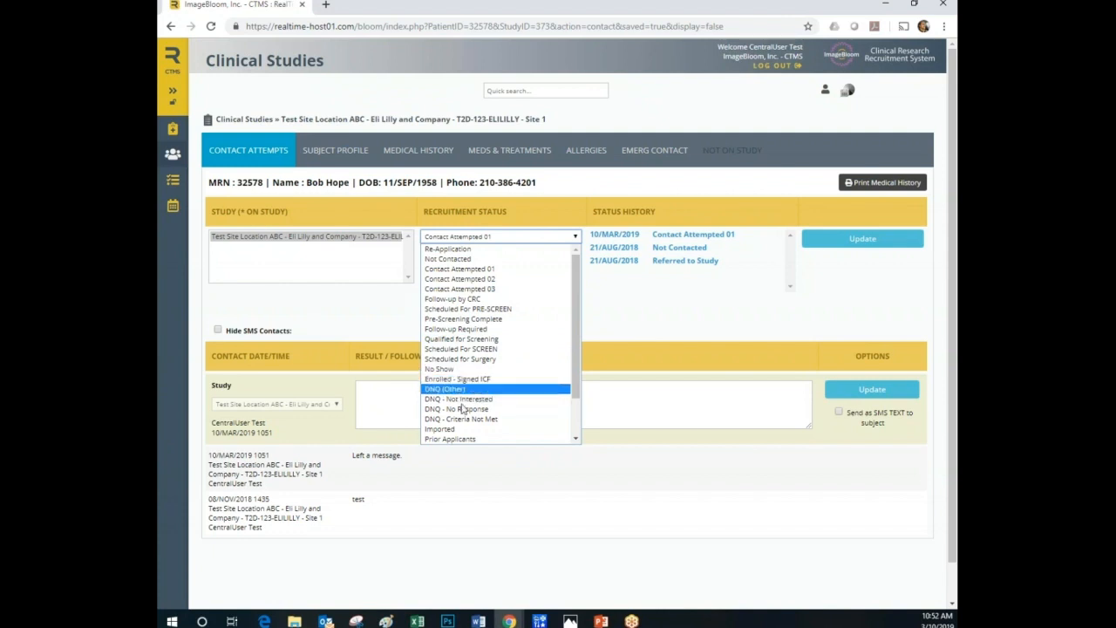
{"action": "left_click", "coordinate": [707, 315]}
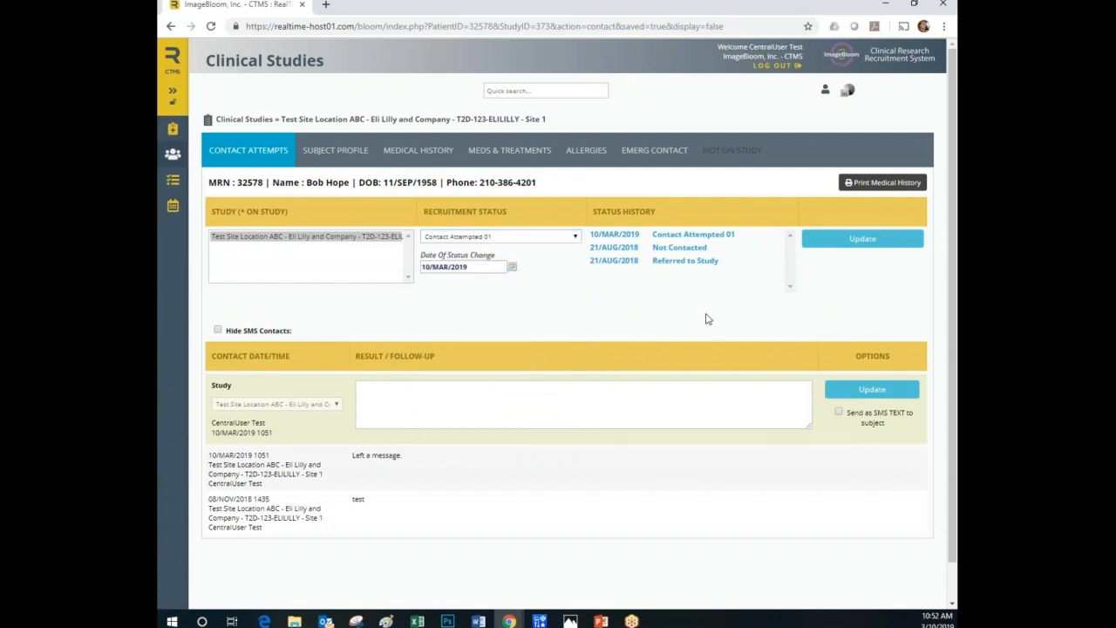
{"action": "left_click", "coordinate": [470, 242]}
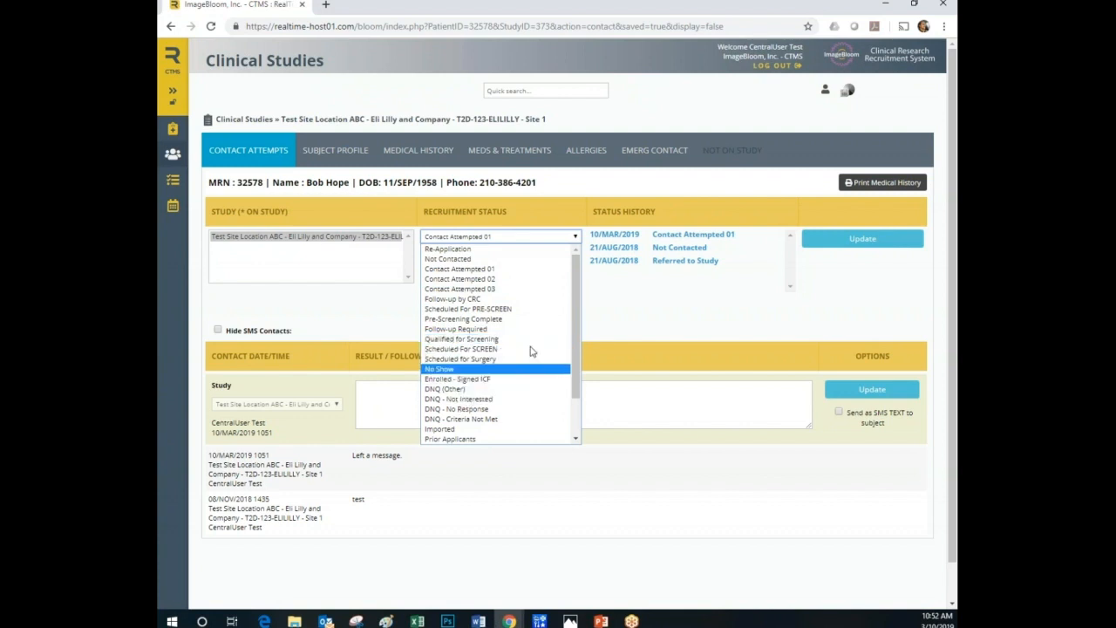
{"action": "left_click", "coordinate": [615, 297]}
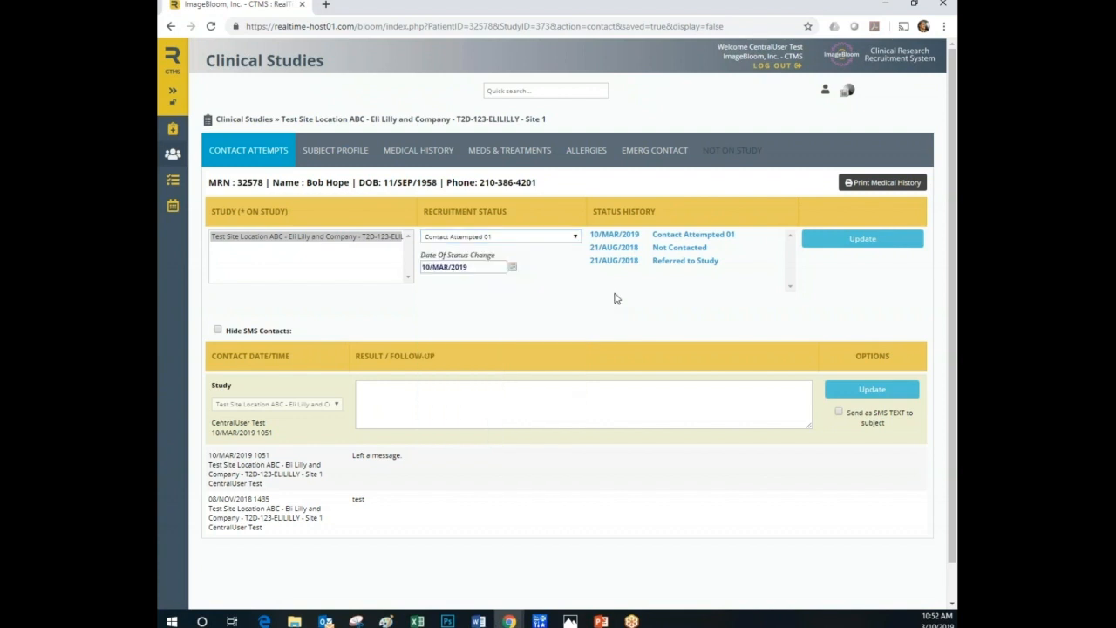
In the Eli Lilly study's recruit roster, expand the Contact Attempted 01 group and open the record of the subject referred by Facebook.
{"action": "left_click", "coordinate": [252, 124]}
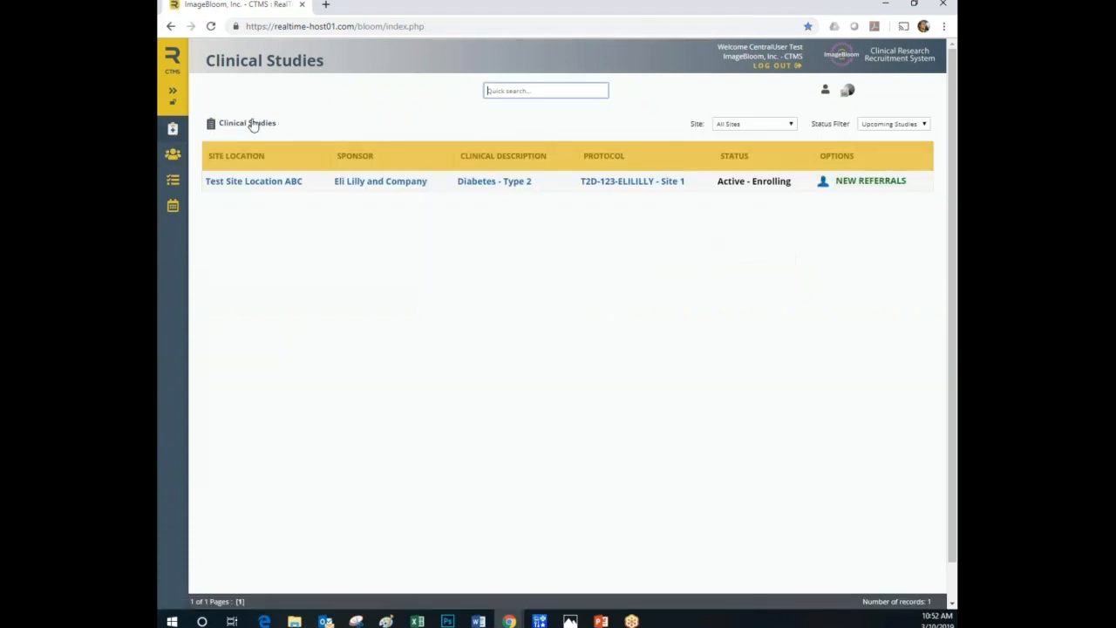
{"action": "left_click", "coordinate": [364, 189]}
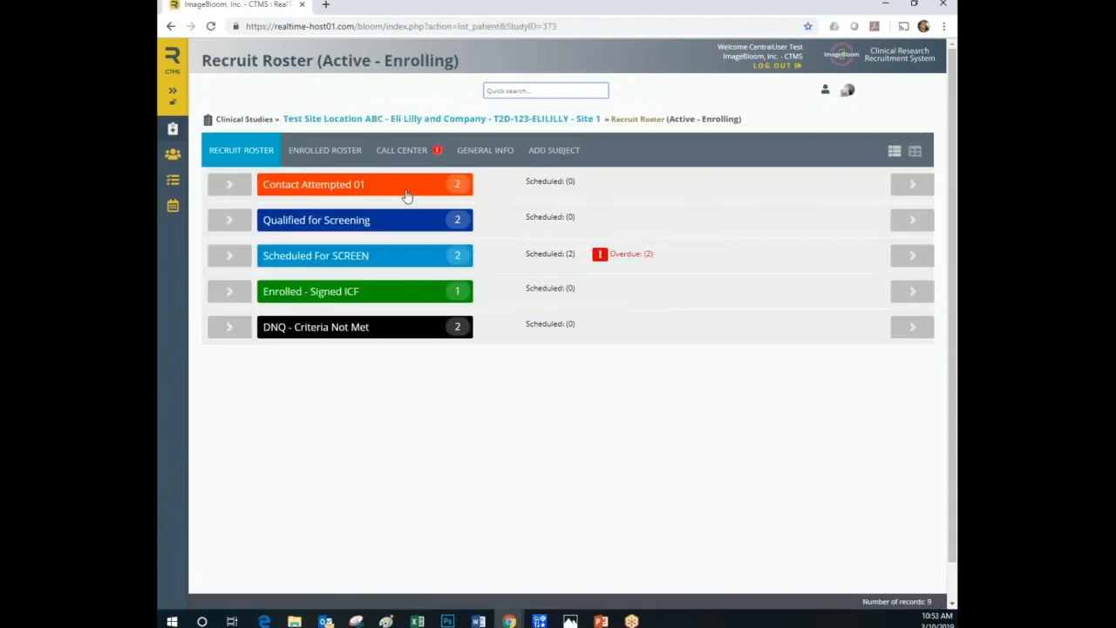
{"action": "left_click", "coordinate": [236, 185]}
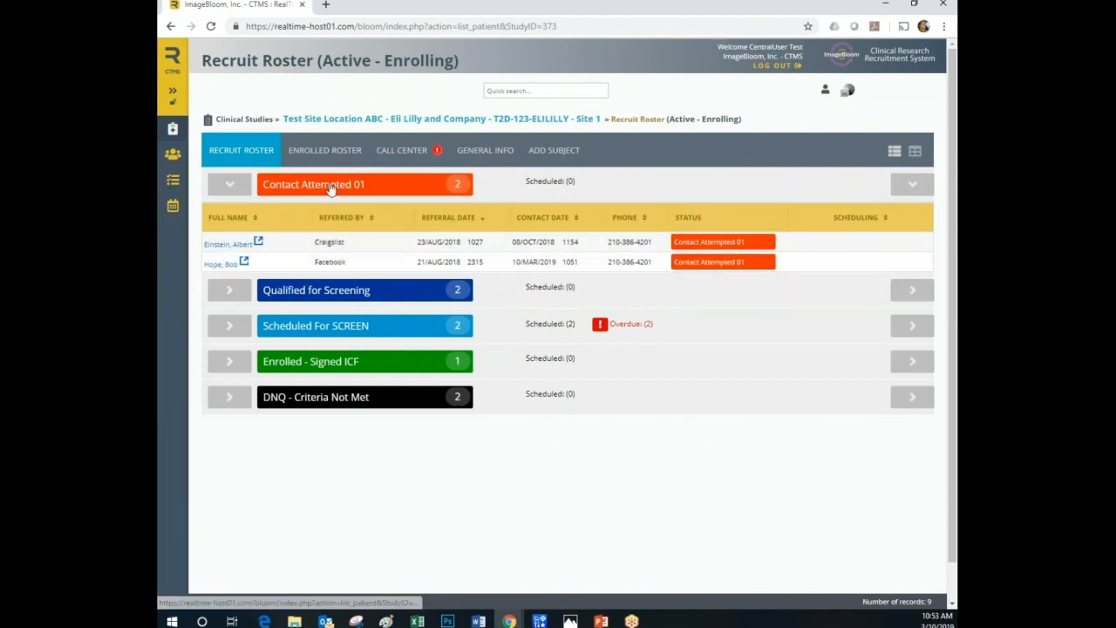
{"action": "mouse_move", "coordinate": [351, 261]}
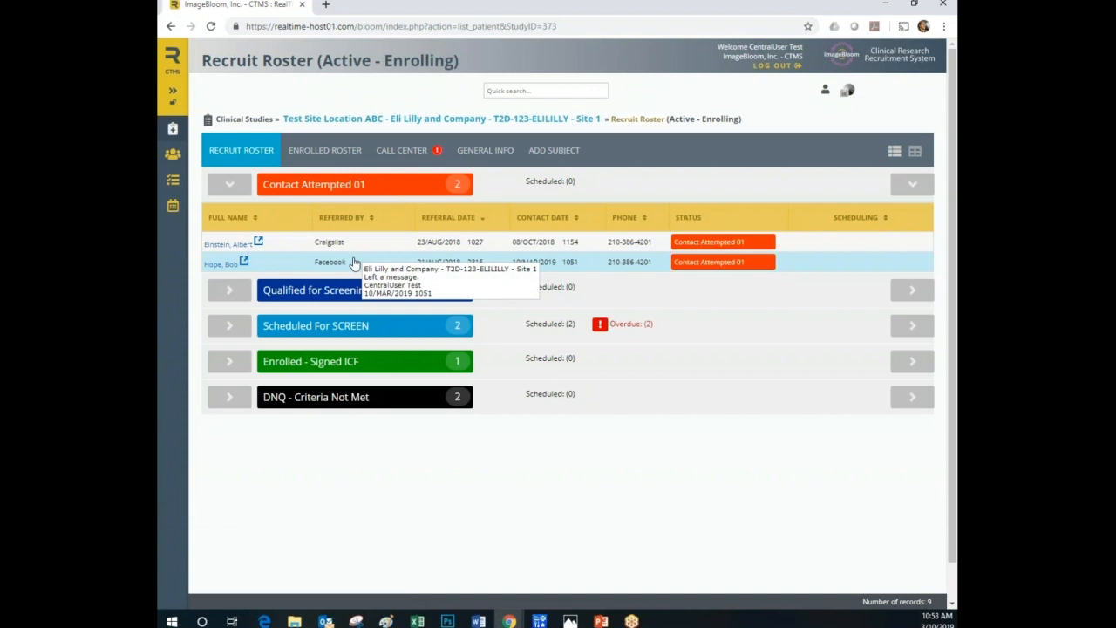
{"action": "left_click", "coordinate": [407, 264]}
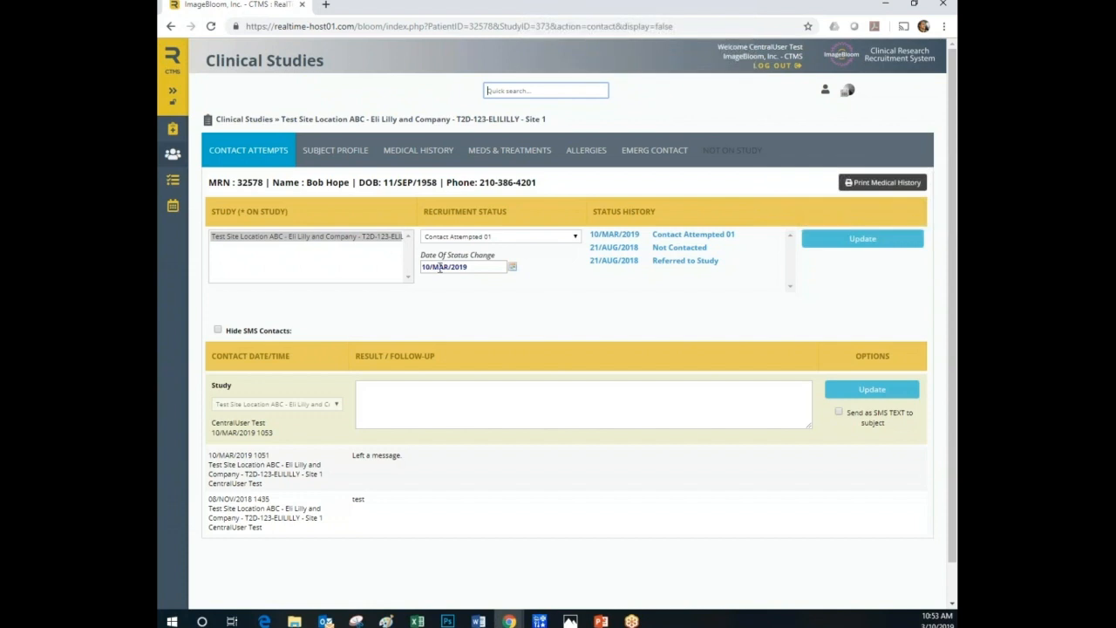
Draft a follow-up message to the subject about the XYZ study, asking for a call at XXX-XXX-XXXX or a good time to call back.
{"action": "left_click", "coordinate": [424, 400]}
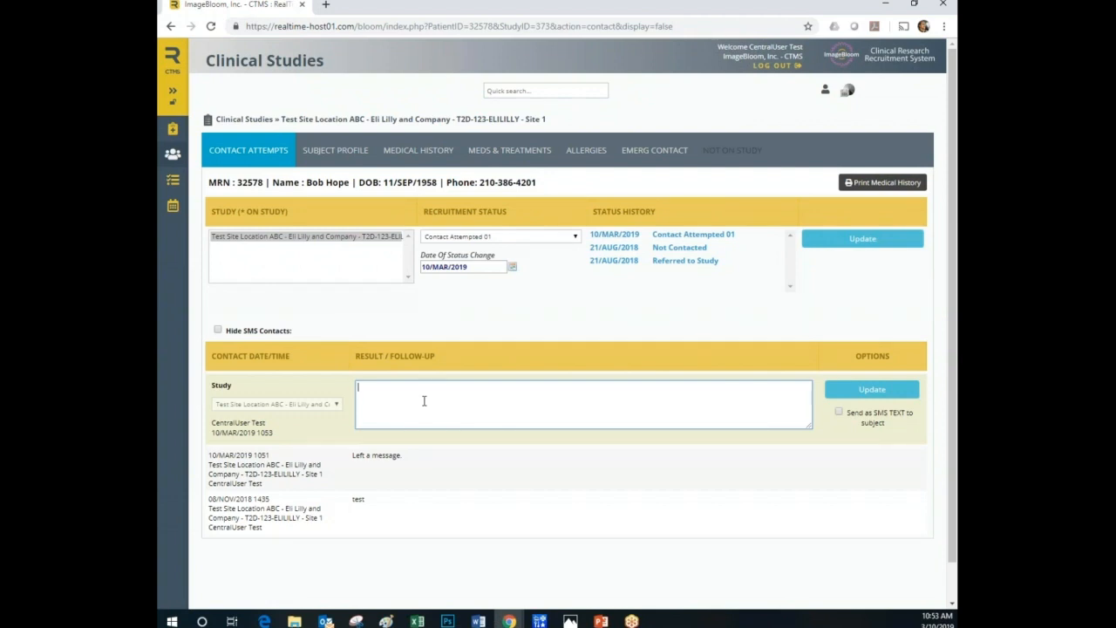
{"action": "type", "text": "Hello Bob. I just tried to reach about the XYZ study.  Please "}
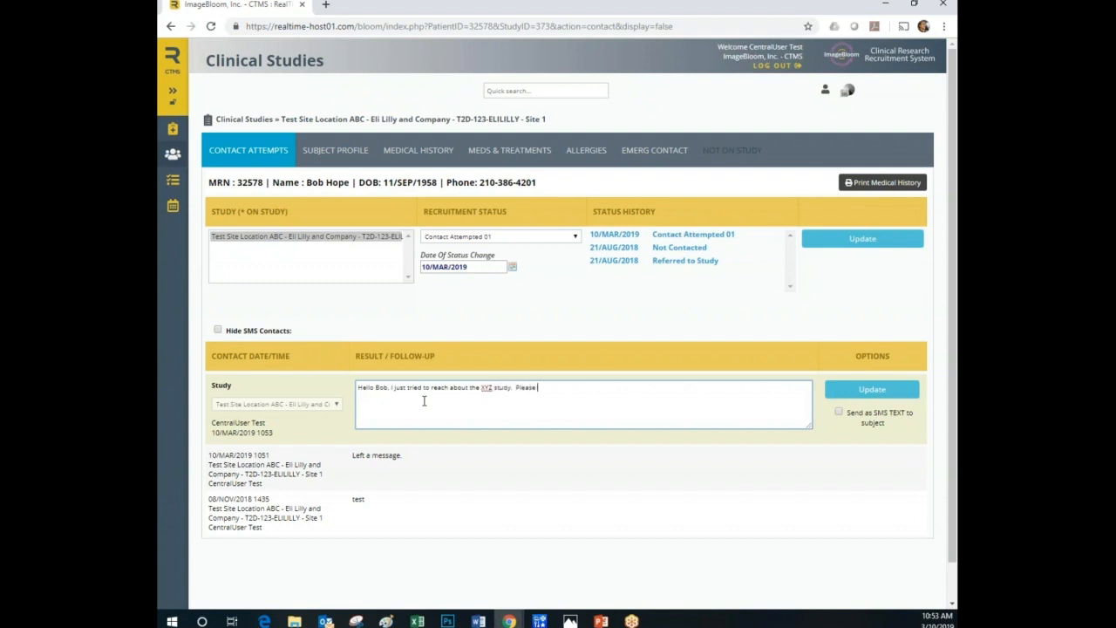
{"action": "type", "text": "feel"}
{"action": "type", "text": " free to call me"}
{"action": "type", "text": " at X"}
{"action": "type", "text": " XX-XXX"}
{"action": "type", "text": "-XXXX"}
{"action": "type", "text": "X"}
{"action": "left_click", "coordinate": [682, 386]}
{"action": "type", "text": "t me know a good time to call you back."}
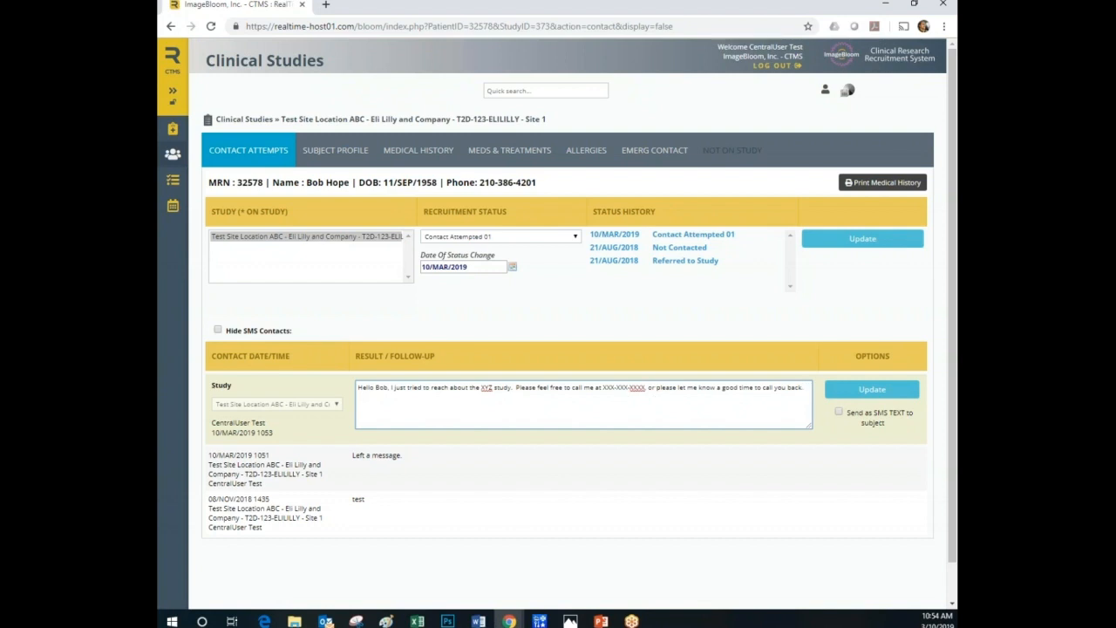
Mark the follow-up for sending as an SMS text to the subject, and clear the drafted message.
{"action": "left_click", "coordinate": [839, 412]}
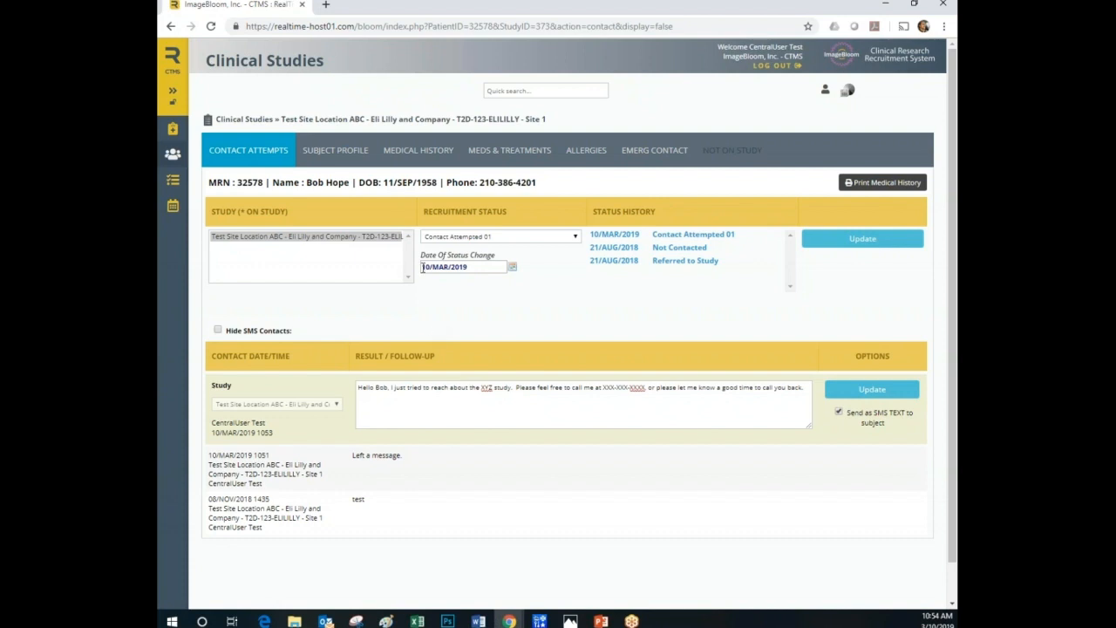
{"action": "left_click_drag", "start_coordinate": [808, 389], "coordinate": [319, 384]}
{"action": "key", "text": "BackSpace"}
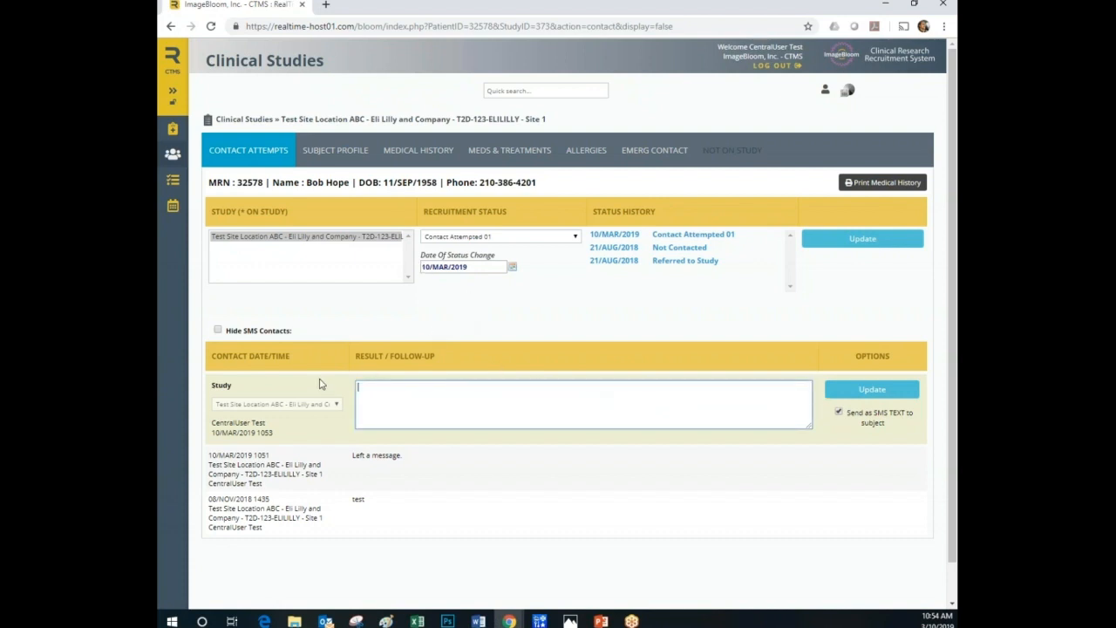
Examine the subject profile's personal data, physical profile, contact information and comments sections.
{"action": "left_click", "coordinate": [349, 155]}
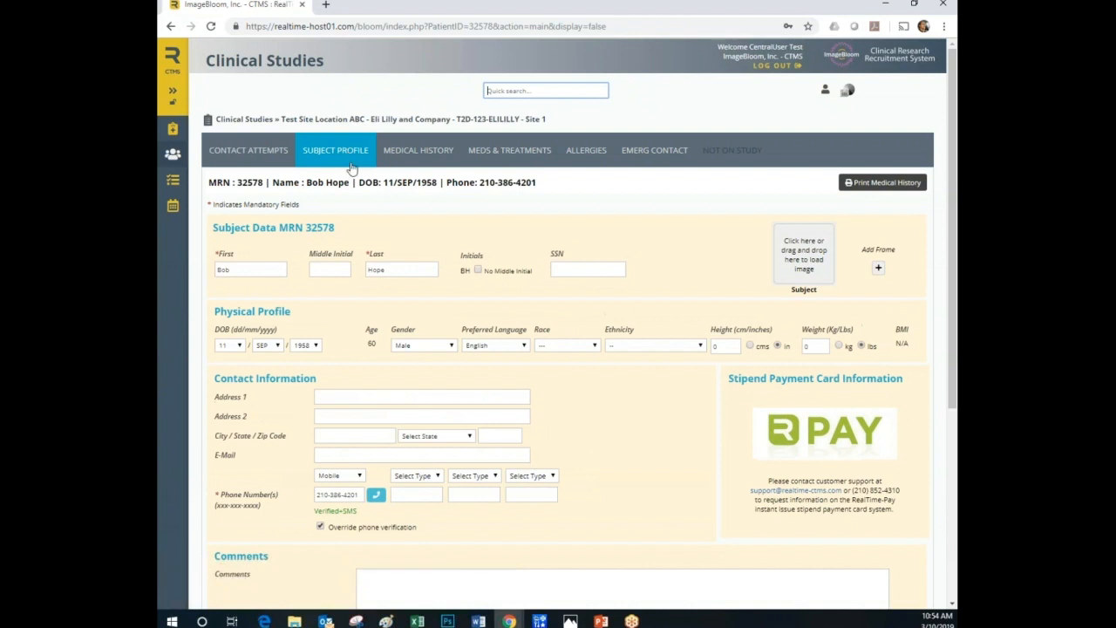
{"action": "scroll", "coordinate": [342, 366], "scroll_direction": "down", "scroll_amount": 1}
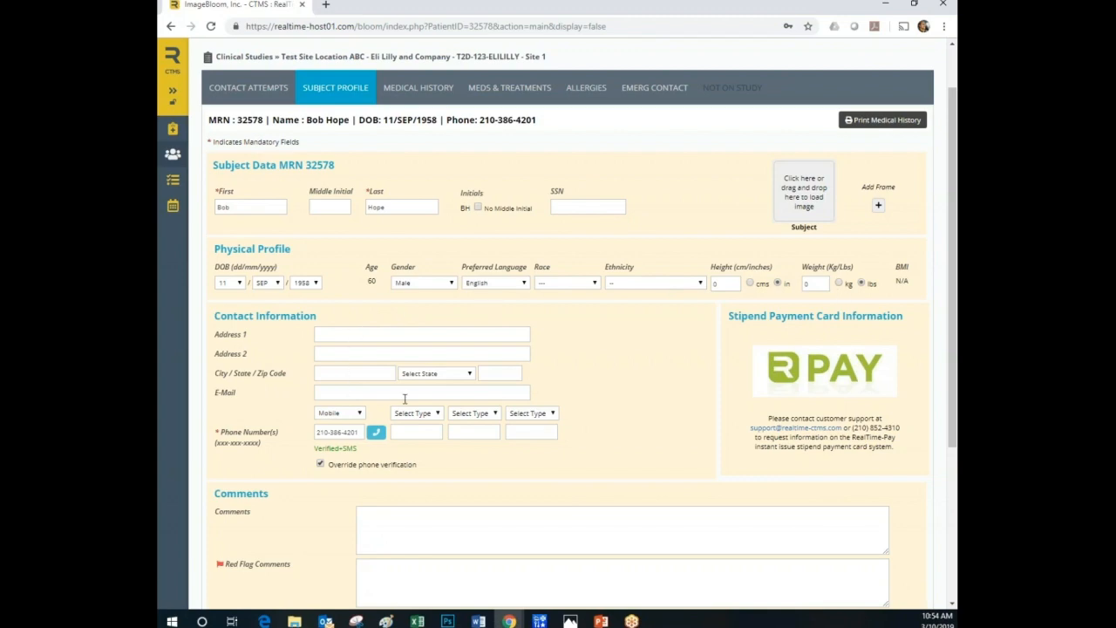
{"action": "scroll", "coordinate": [397, 476], "scroll_direction": "down", "scroll_amount": 2}
{"action": "scroll", "coordinate": [397, 462], "scroll_direction": "up", "scroll_amount": 3}
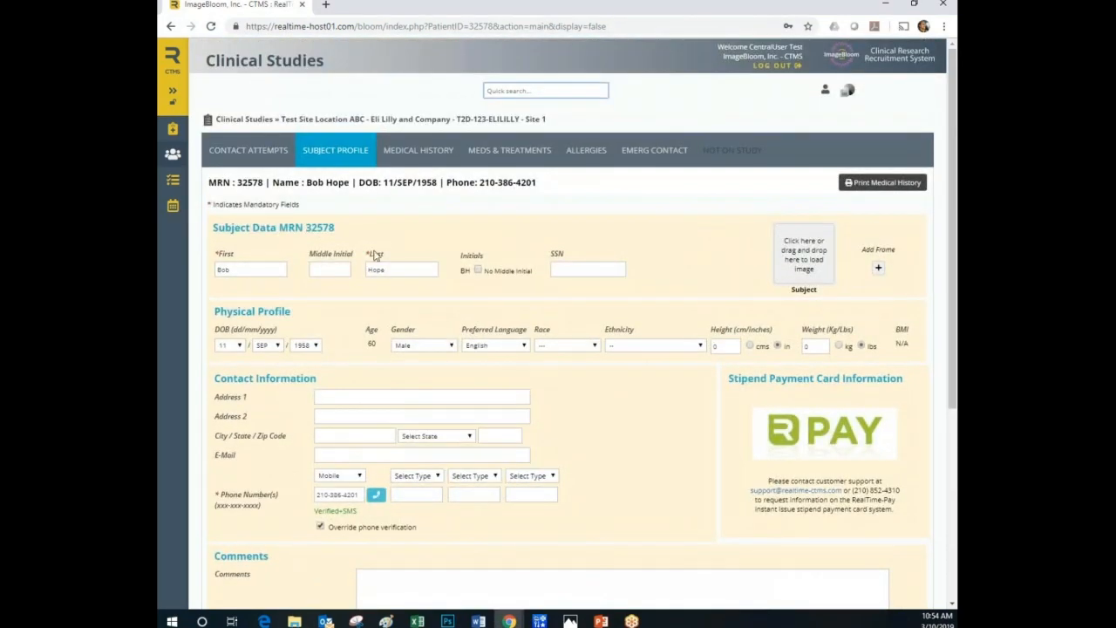
{"action": "scroll", "coordinate": [375, 392], "scroll_direction": "down", "scroll_amount": 2}
{"action": "scroll", "coordinate": [386, 459], "scroll_direction": "up", "scroll_amount": 2}
Save the Ears/Eyes/Nose/Throat, Pulmonary, Cardiovascular/Circulatory and Gastrointestinal areas as Normal in the medical history's system assessment.
{"action": "left_click", "coordinate": [422, 152]}
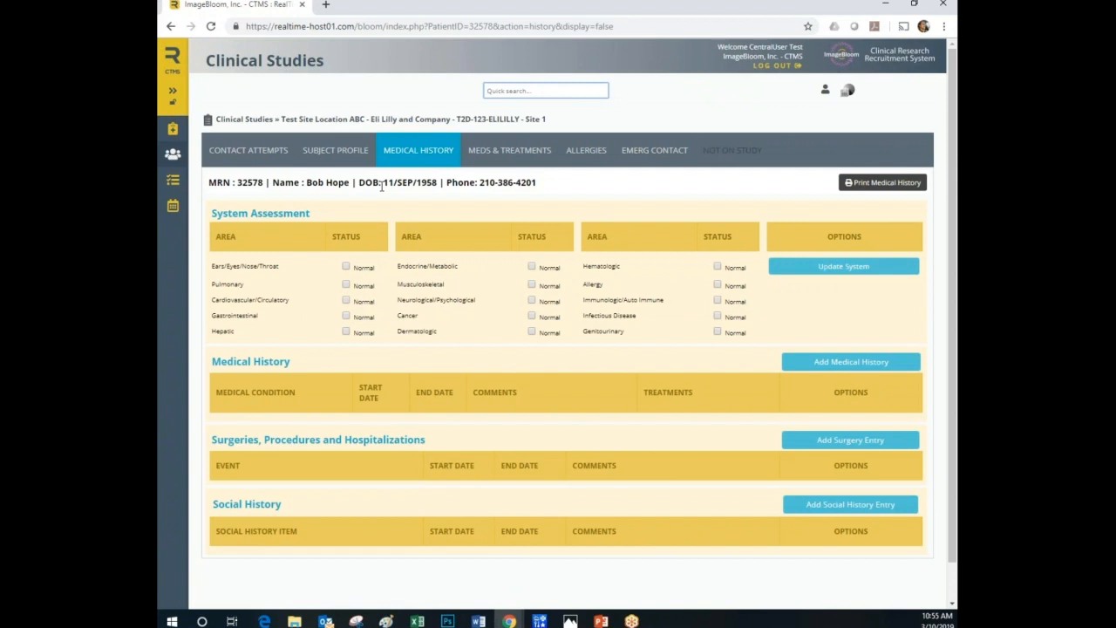
{"action": "left_click", "coordinate": [346, 266]}
{"action": "left_click", "coordinate": [346, 285]}
{"action": "left_click", "coordinate": [346, 300]}
{"action": "left_click", "coordinate": [346, 315]}
{"action": "left_click", "coordinate": [835, 269]}
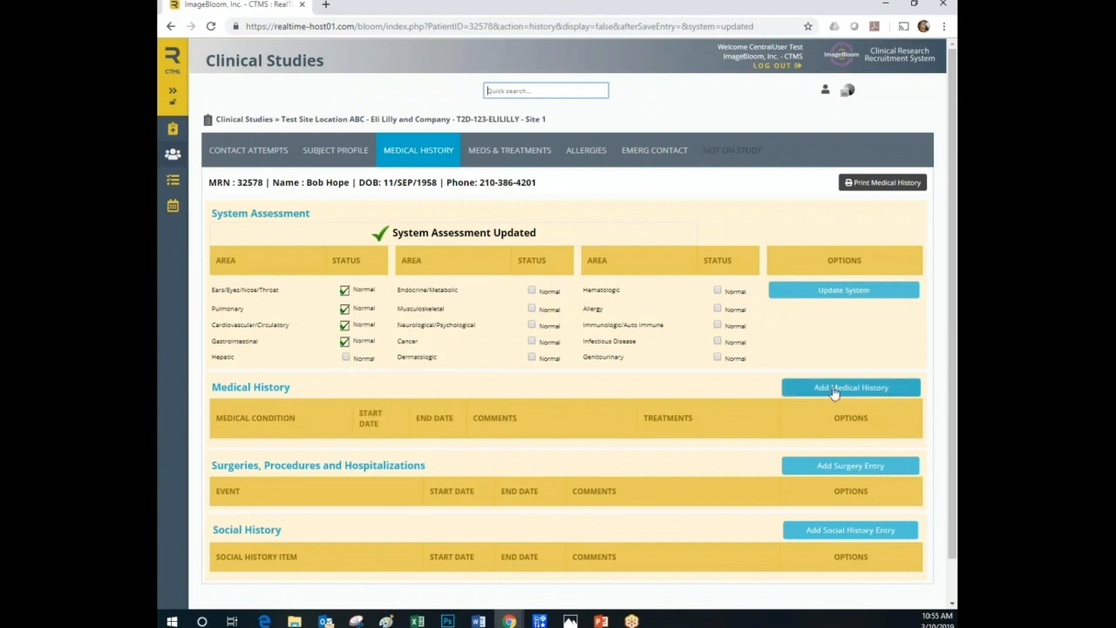
Start a new medical history entry for the condition Acne.
{"action": "left_click", "coordinate": [833, 390]}
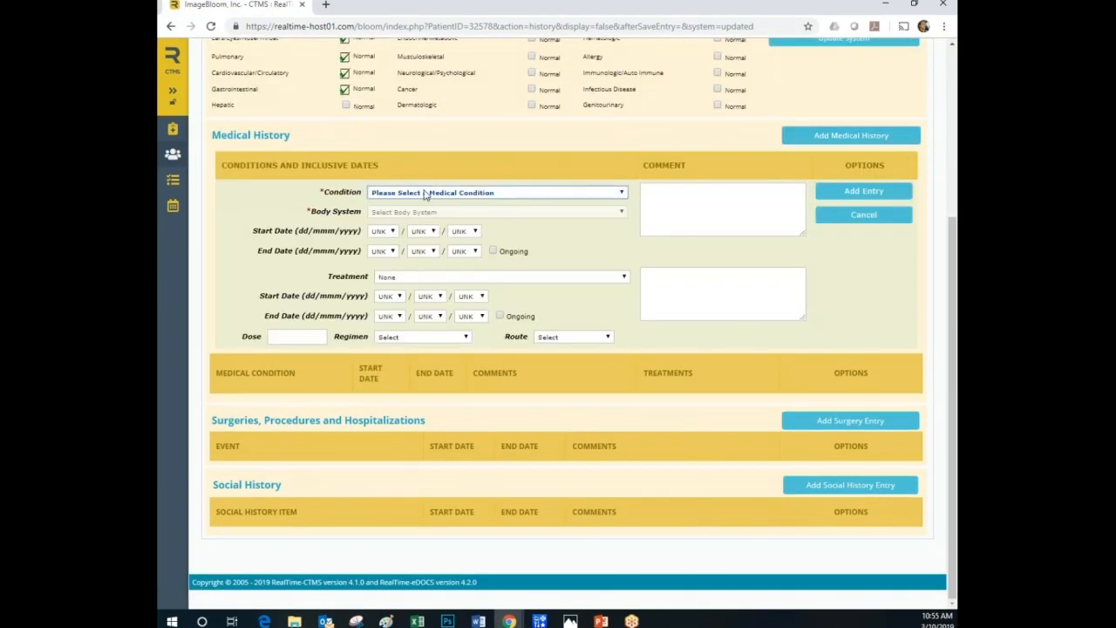
{"action": "left_click", "coordinate": [425, 195]}
{"action": "left_click", "coordinate": [395, 213]}
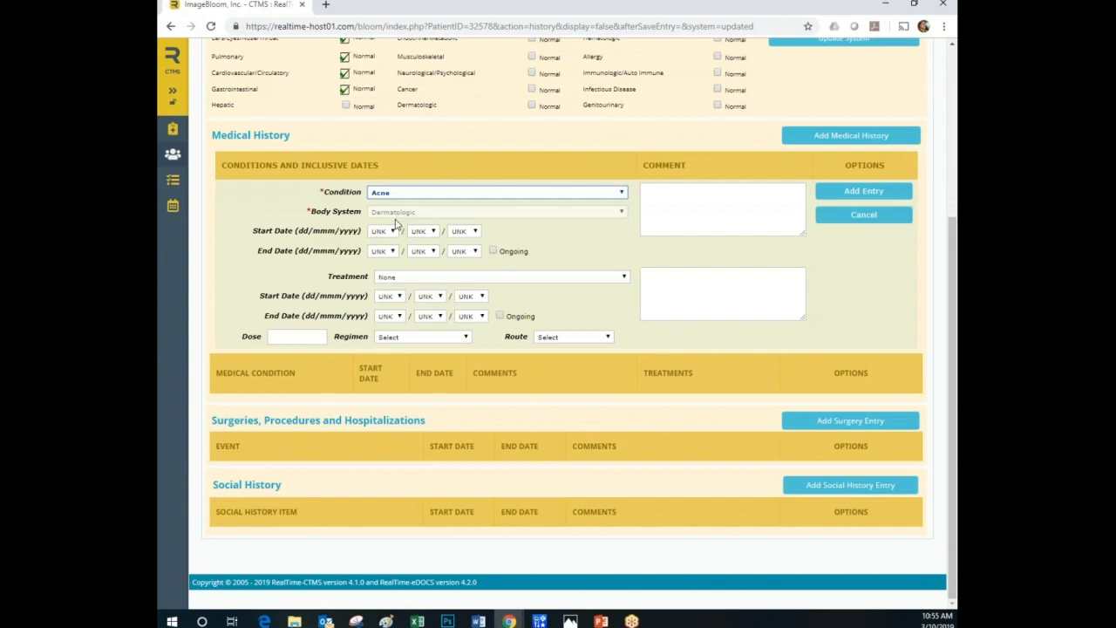
Set the Acne condition's start date to 02/APR/2013, mark it as ongoing, and add the entry to the medical history.
{"action": "left_click", "coordinate": [383, 232]}
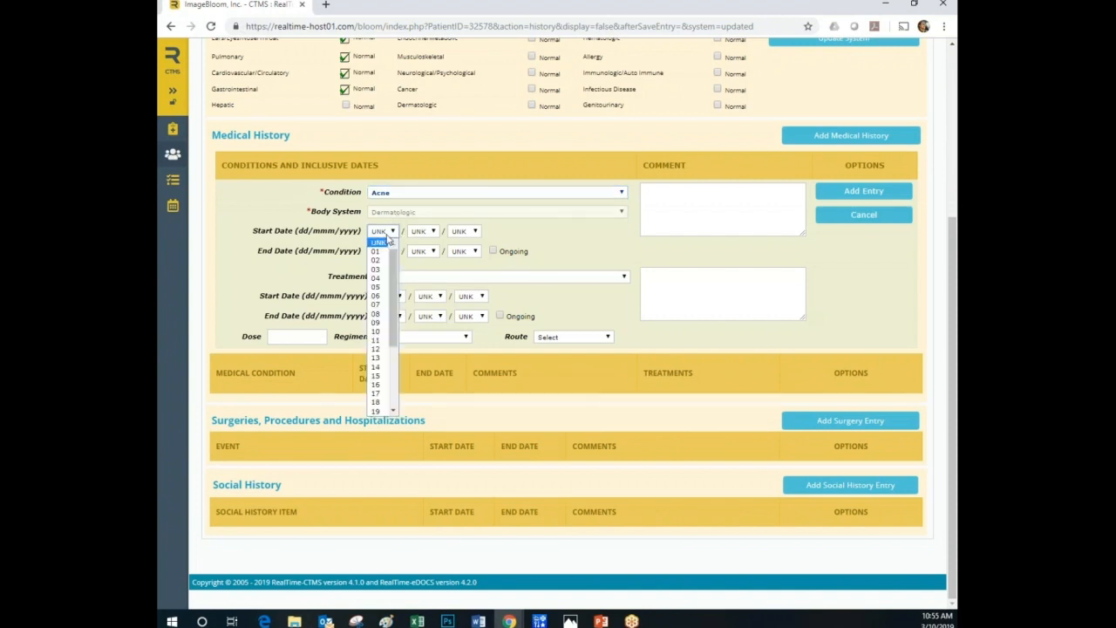
{"action": "left_click", "coordinate": [376, 260]}
{"action": "left_click", "coordinate": [422, 234]}
{"action": "left_click", "coordinate": [423, 279]}
{"action": "left_click", "coordinate": [465, 237]}
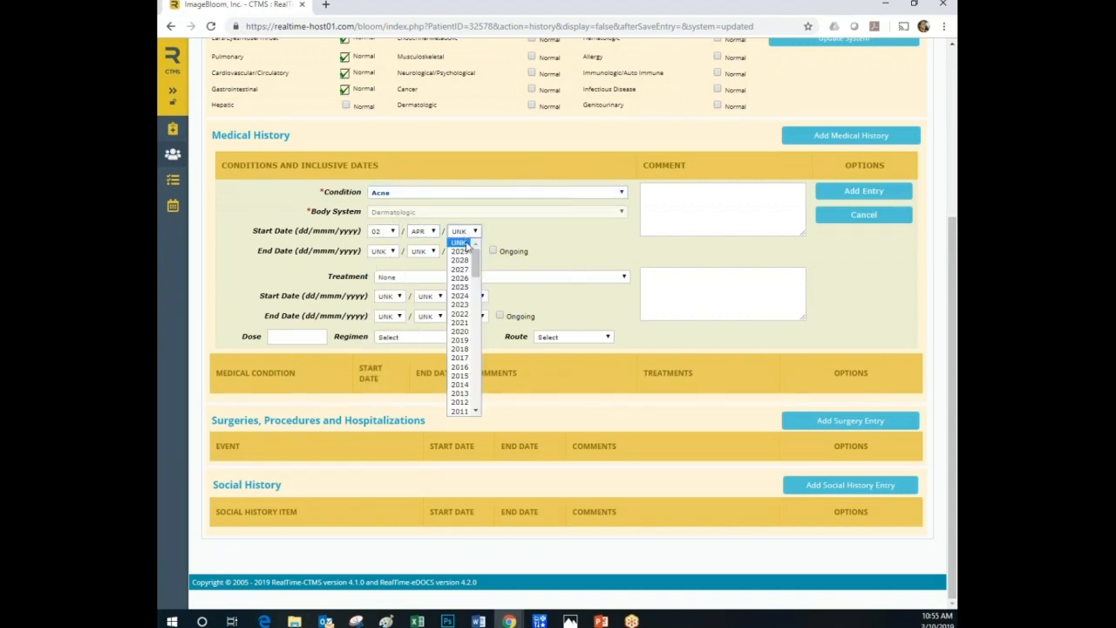
{"action": "left_click", "coordinate": [460, 393]}
{"action": "left_click", "coordinate": [493, 251]}
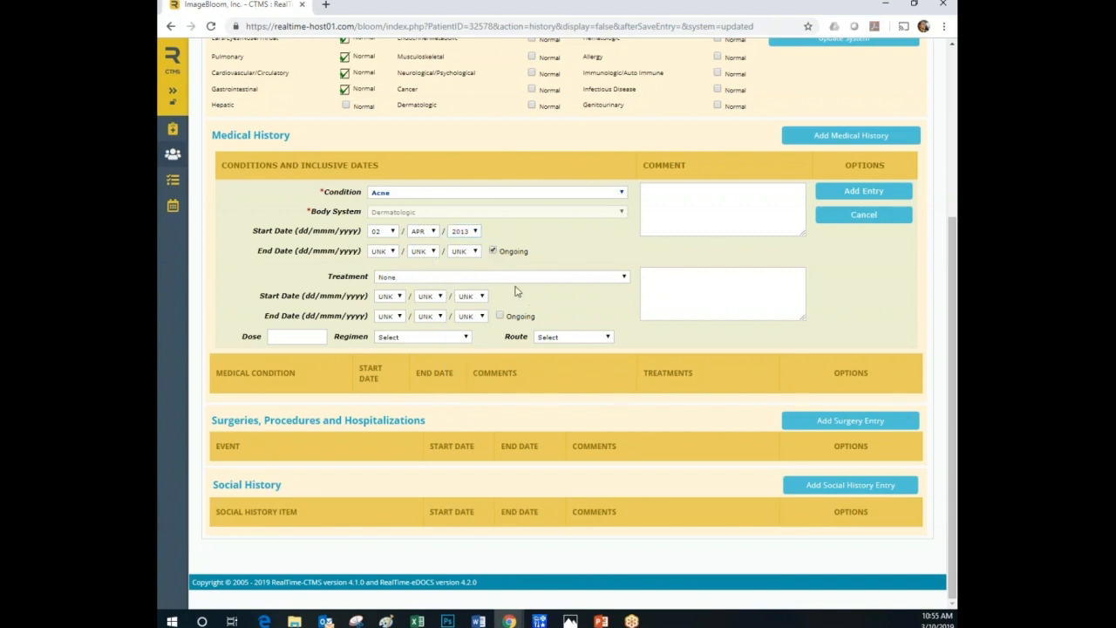
{"action": "left_click", "coordinate": [842, 197]}
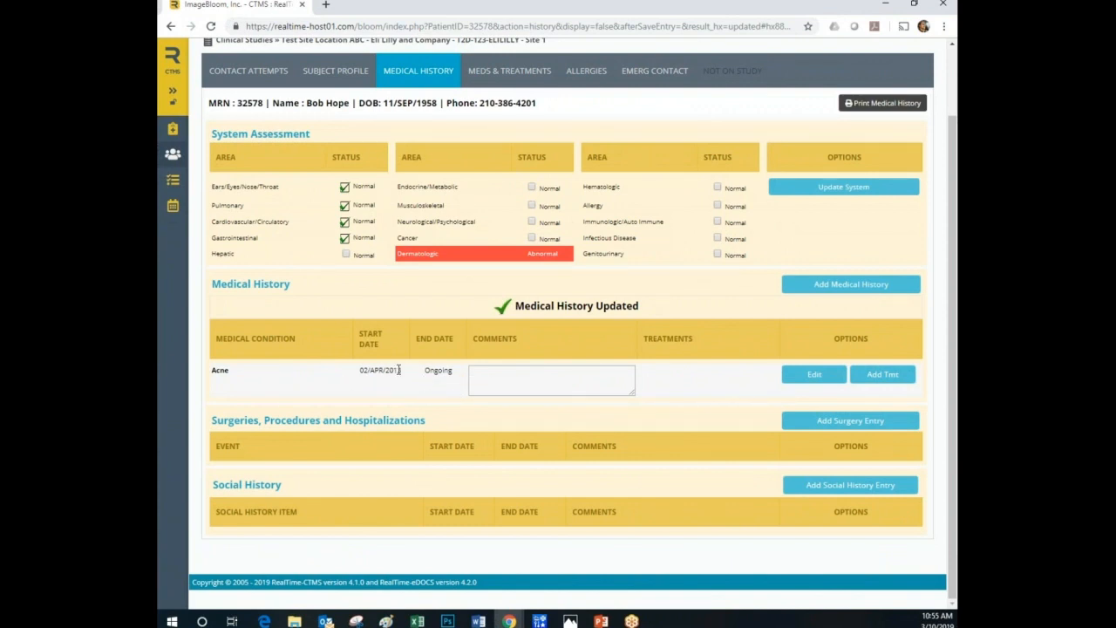
Add Advil as a treatment for the Acne condition in the subject's medical history.
{"action": "mouse_move", "coordinate": [541, 261]}
{"action": "scroll", "coordinate": [684, 377], "scroll_direction": "up", "scroll_amount": 1}
{"action": "left_click", "coordinate": [511, 155]}
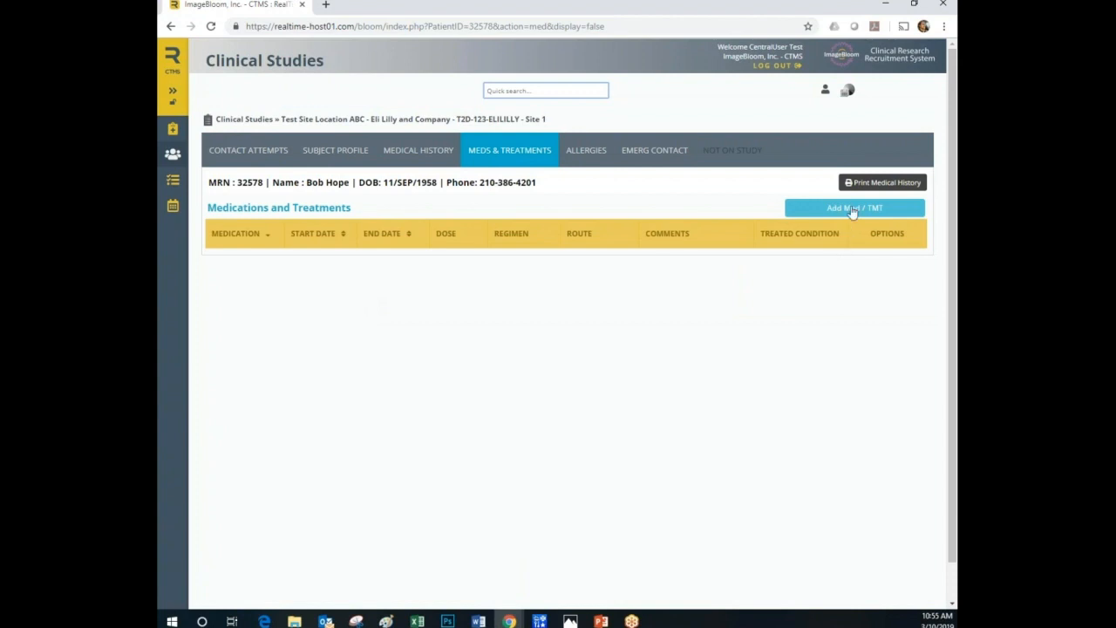
{"action": "left_click", "coordinate": [415, 153]}
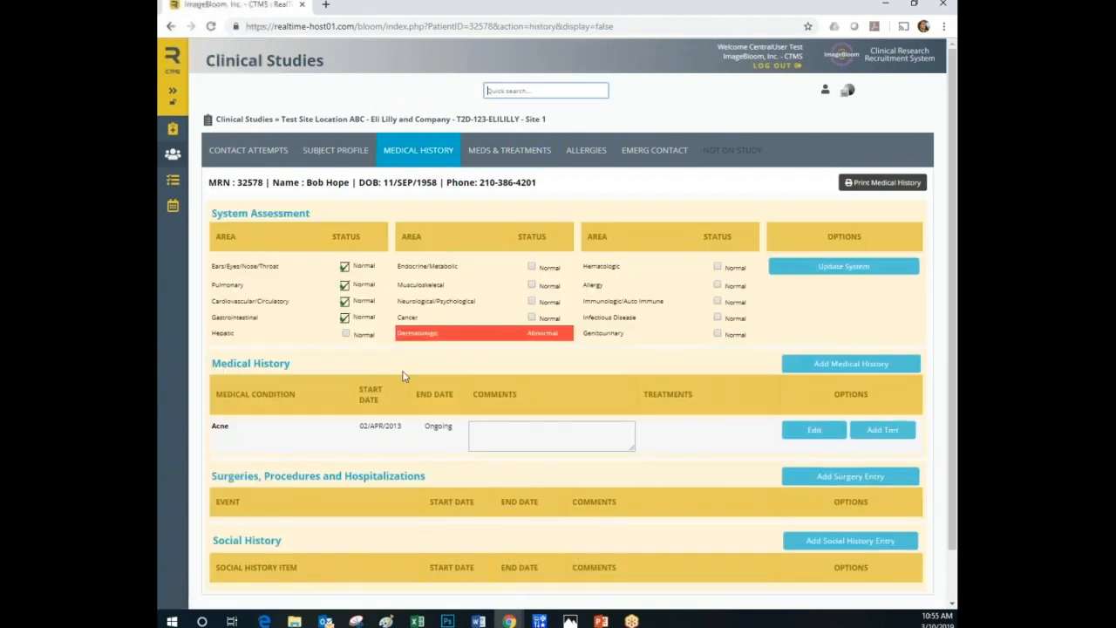
{"action": "left_click", "coordinate": [883, 431]}
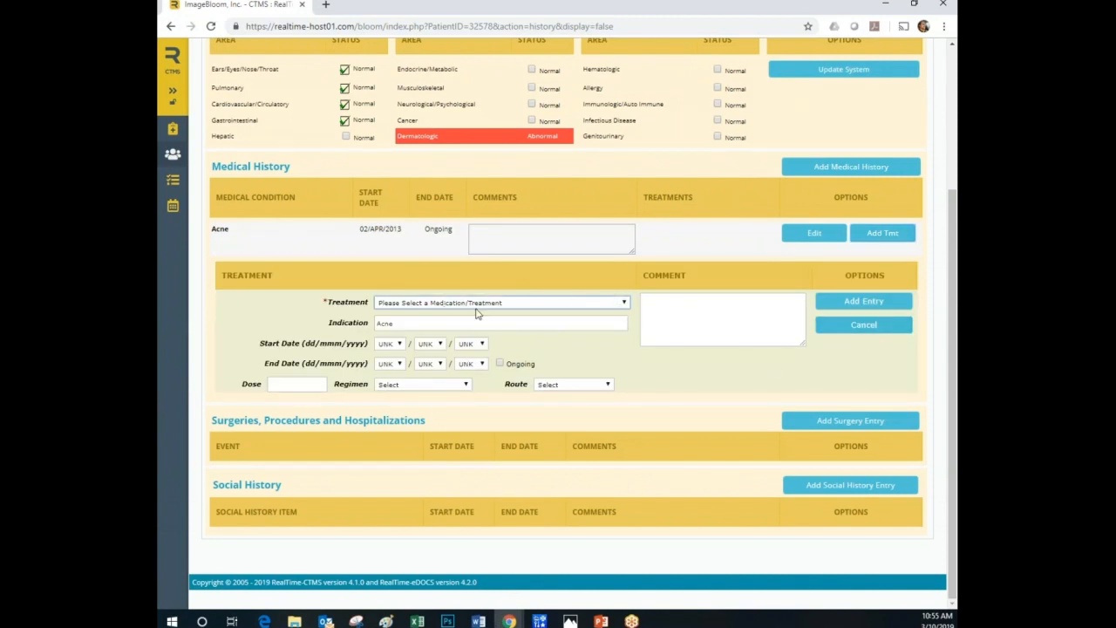
{"action": "type", "text": "adv"}
{"action": "left_click", "coordinate": [843, 301]}
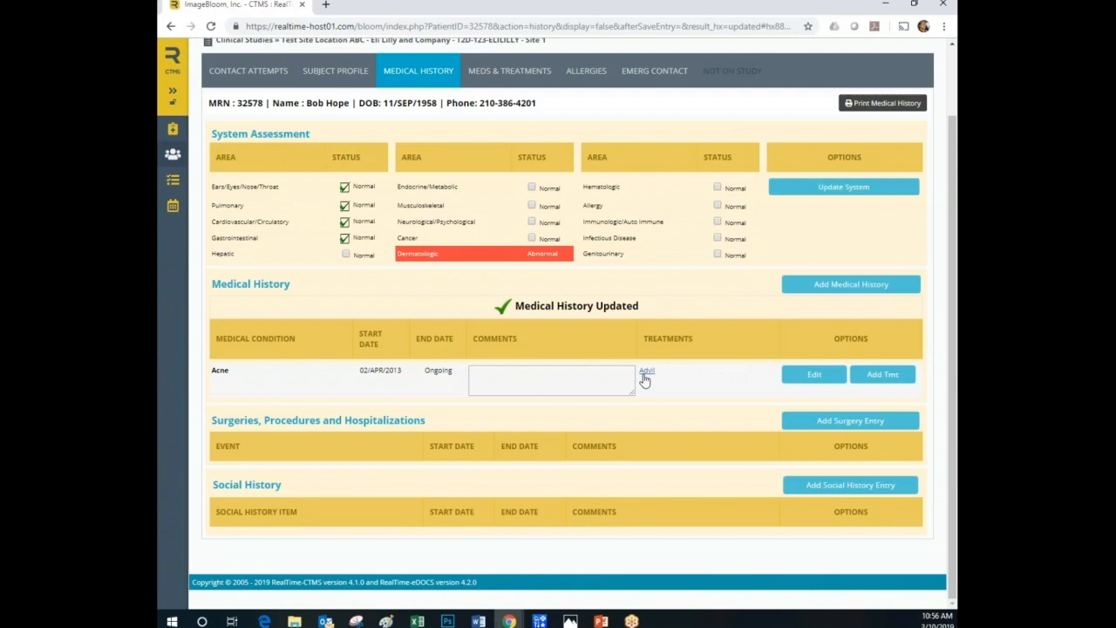
Start a new entry in the subject's medications and treatments with Metformin as the treatment.
{"action": "scroll", "coordinate": [510, 349], "scroll_direction": "up", "scroll_amount": 2}
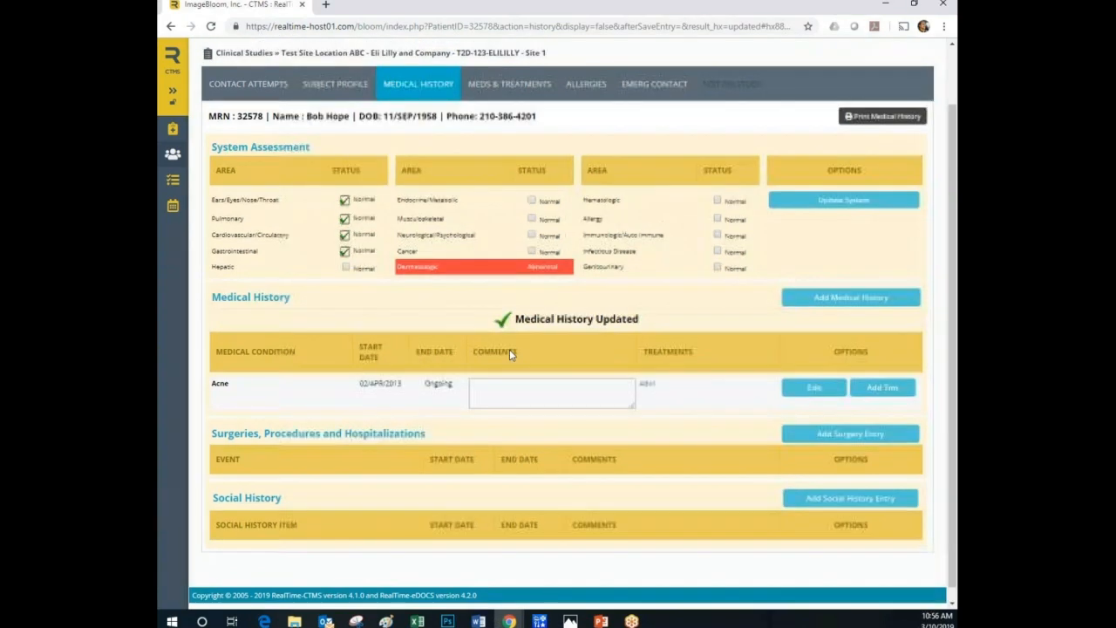
{"action": "left_click", "coordinate": [509, 150]}
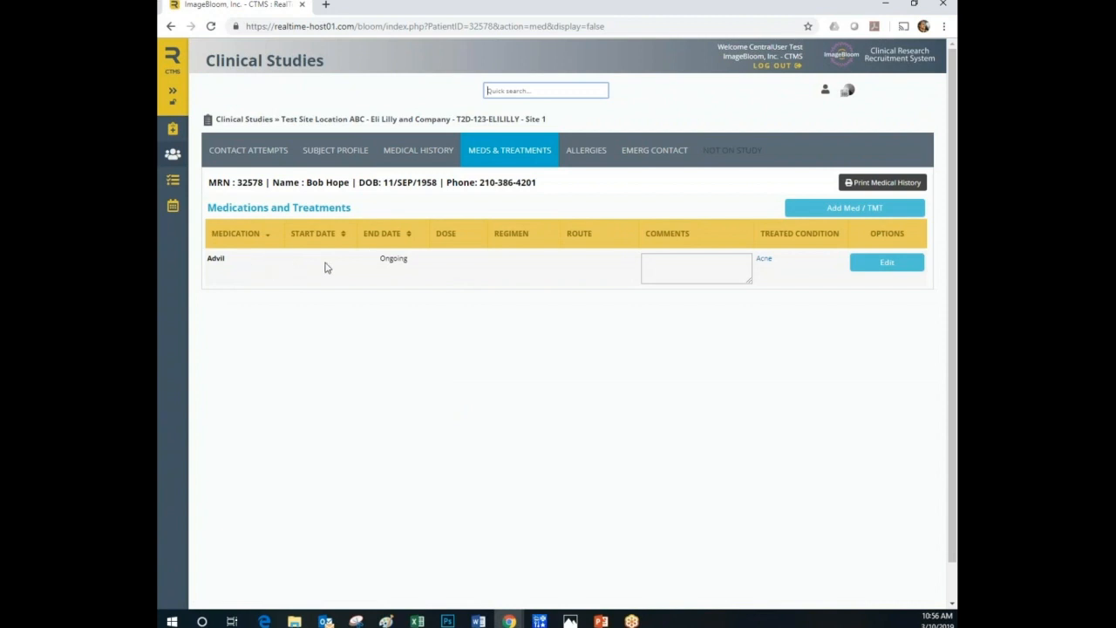
{"action": "left_click", "coordinate": [875, 209]}
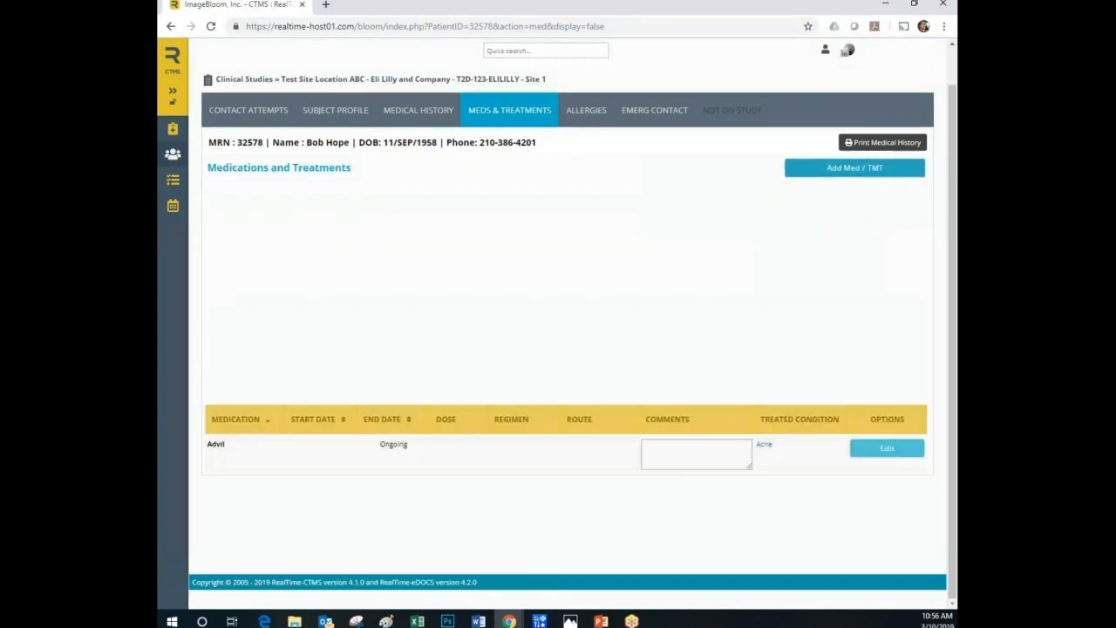
{"action": "left_click", "coordinate": [432, 229]}
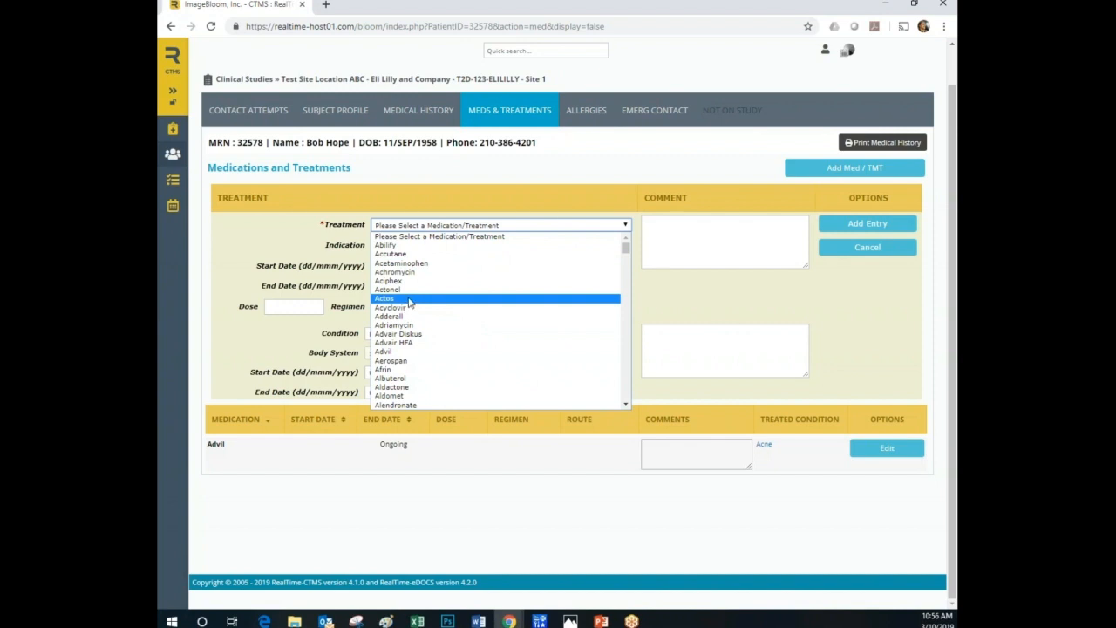
{"action": "type", "text": "me"}
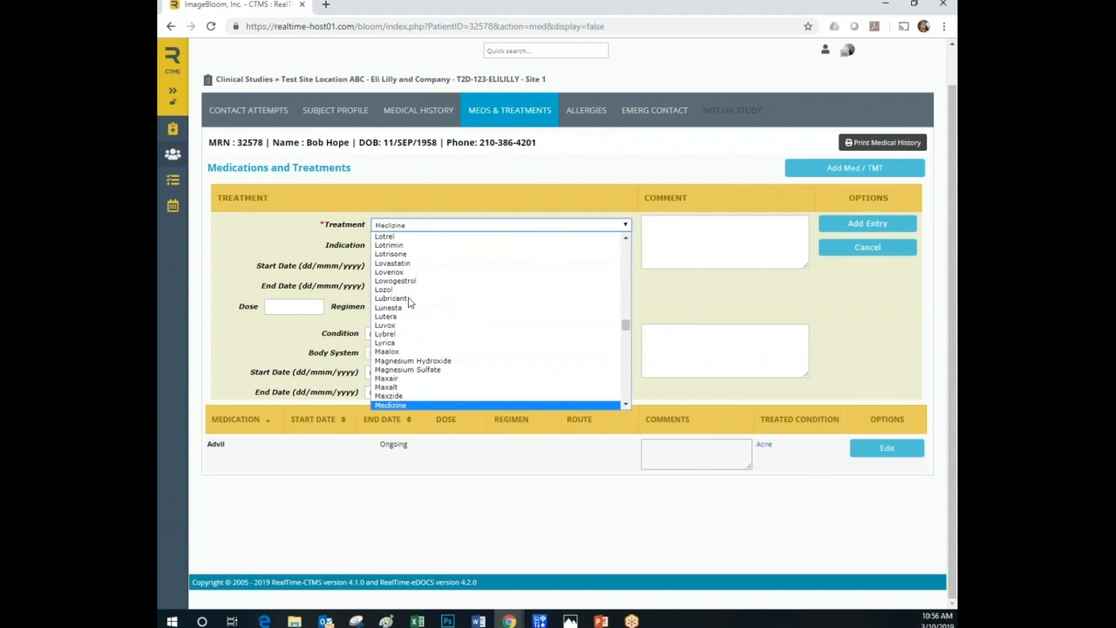
{"action": "key", "text": "Down"}
{"action": "key", "text": "Down"}
{"action": "key", "text": "Down"}
{"action": "key", "text": "Down"}
{"action": "key", "text": "Down"}
{"action": "key", "text": "Down"}
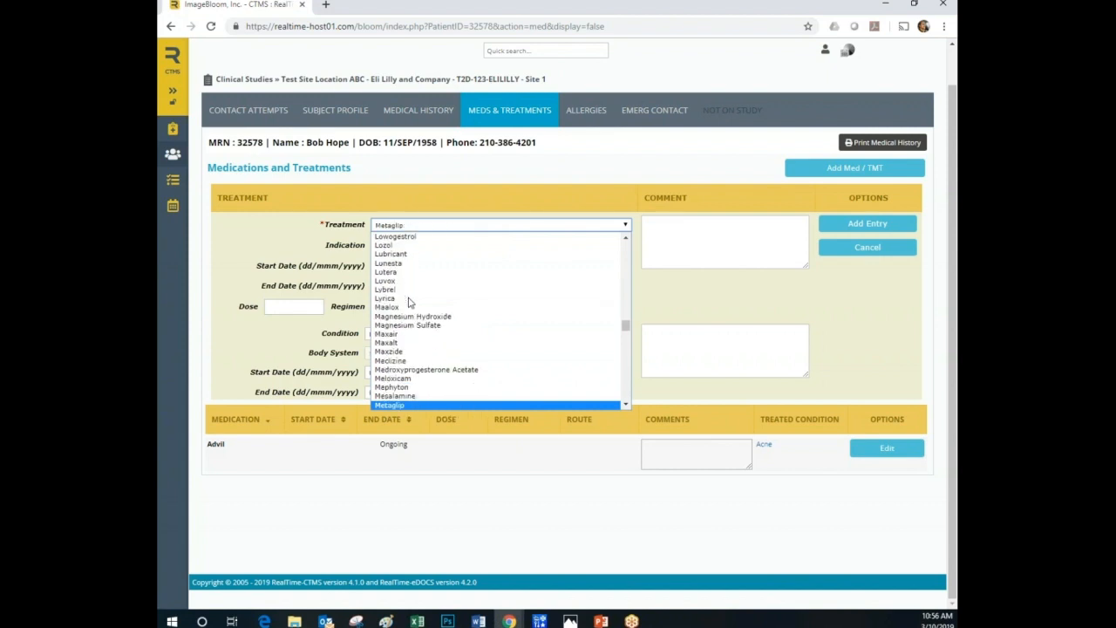
{"action": "key", "text": "Down"}
{"action": "key", "text": "Down"}
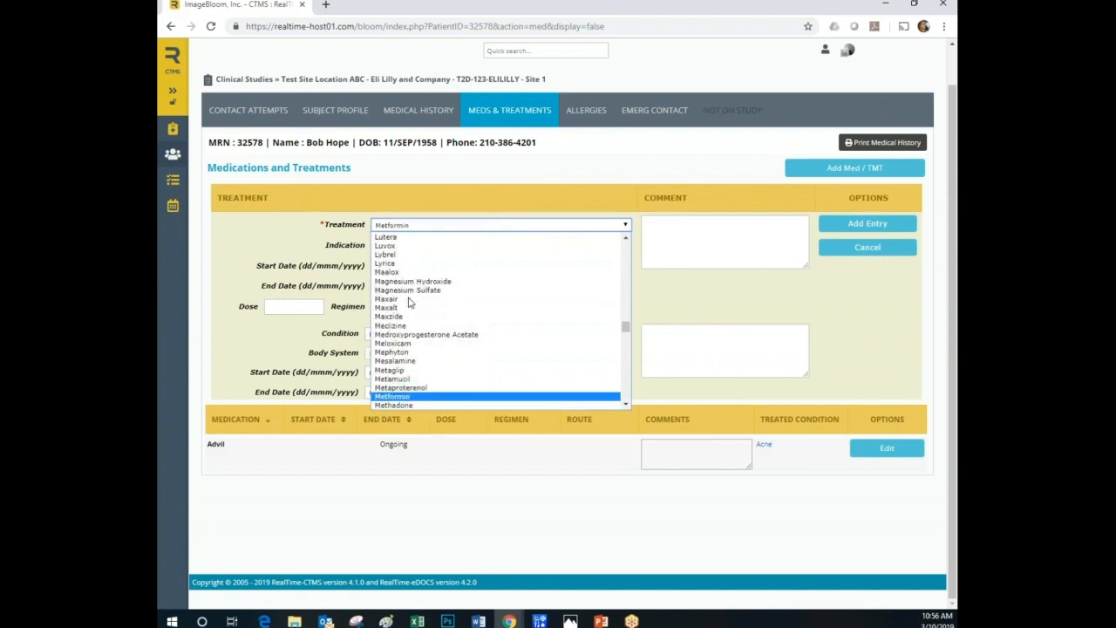
{"action": "key", "text": "Return"}
Set the Metformin entry's condition to Diabetes Type II and add the entry.
{"action": "left_click", "coordinate": [429, 337]}
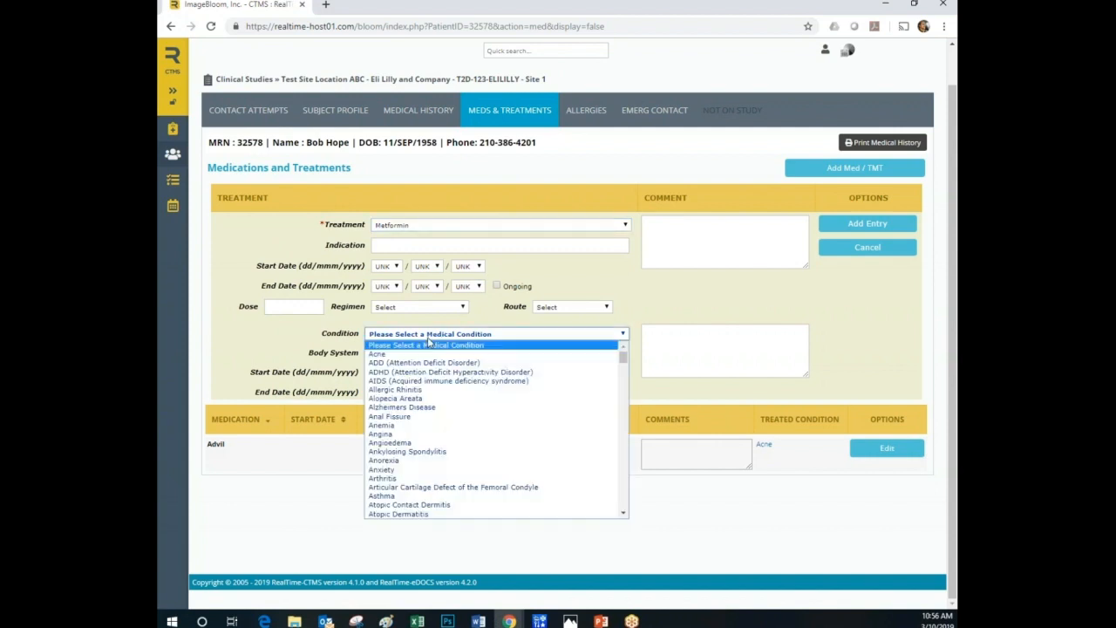
{"action": "type", "text": "di"}
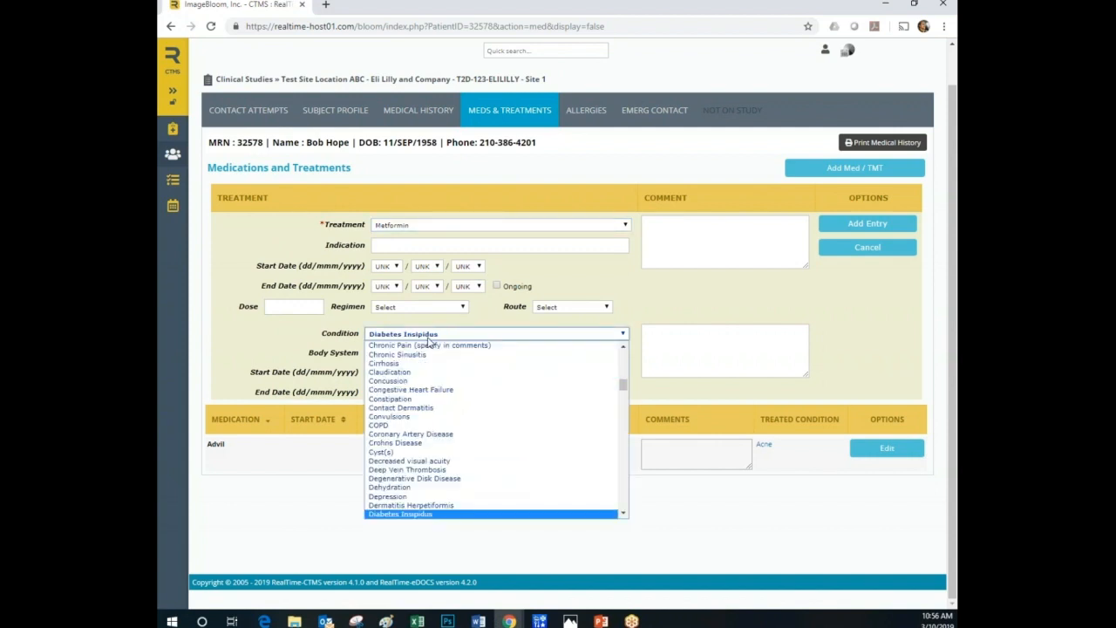
{"action": "key", "text": "Down"}
{"action": "key", "text": "Down"}
{"action": "key", "text": "Down"}
{"action": "key", "text": "Return"}
{"action": "left_click", "coordinate": [883, 227]}
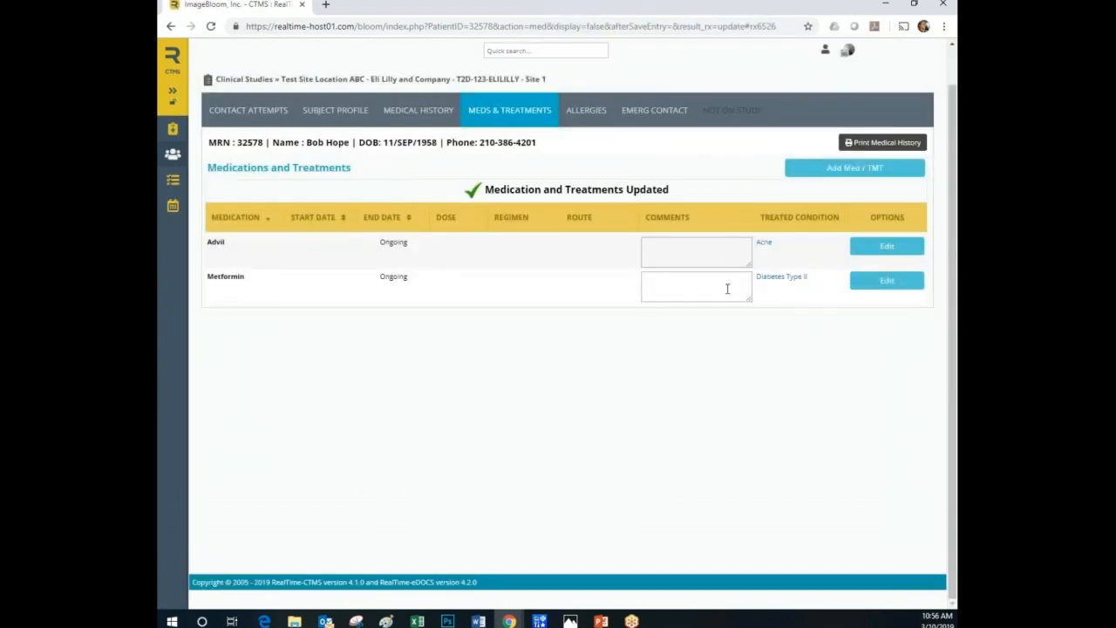
Generate the printable report from the medical history, examine its profile and medical conditions, and close it.
{"action": "left_click", "coordinate": [422, 111]}
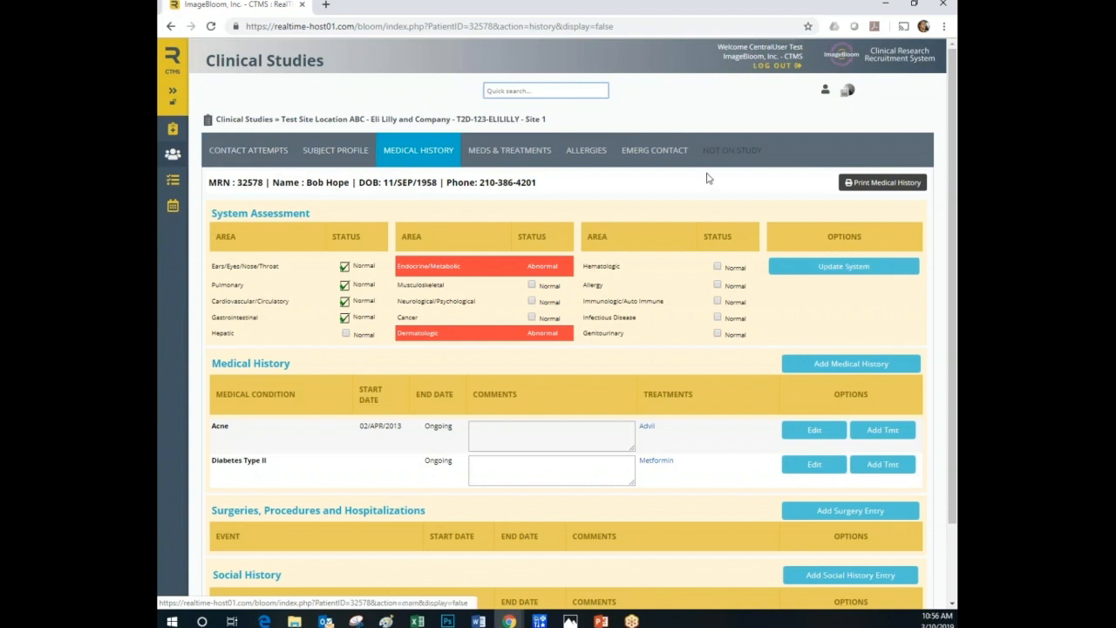
{"action": "left_click", "coordinate": [883, 183]}
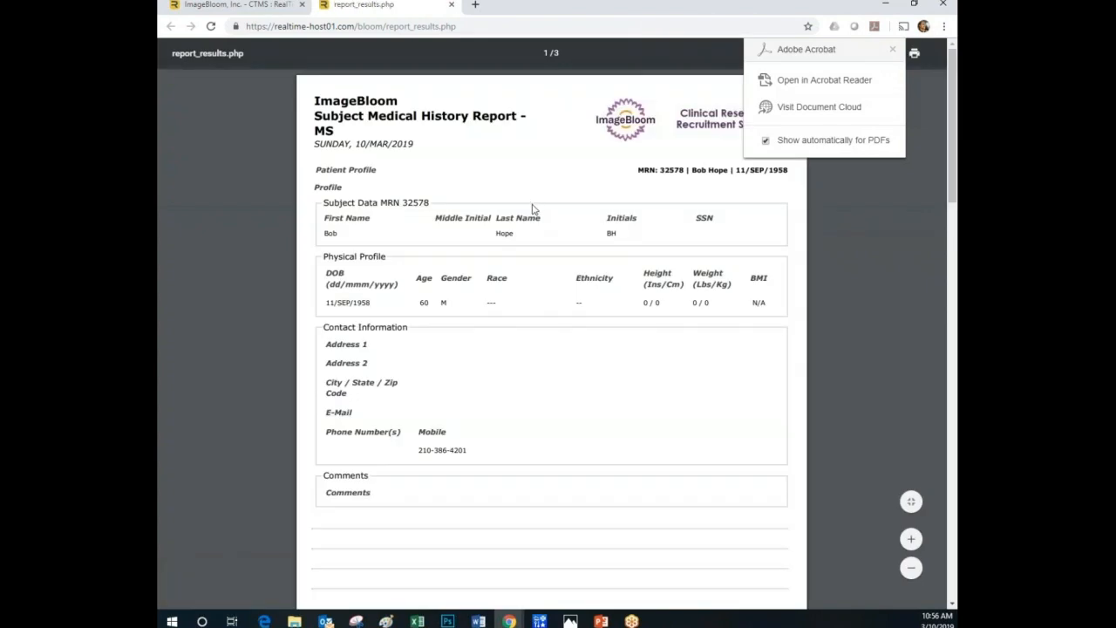
{"action": "scroll", "coordinate": [534, 277], "scroll_direction": "down", "scroll_amount": 5}
{"action": "scroll", "coordinate": [534, 278], "scroll_direction": "down", "scroll_amount": 12}
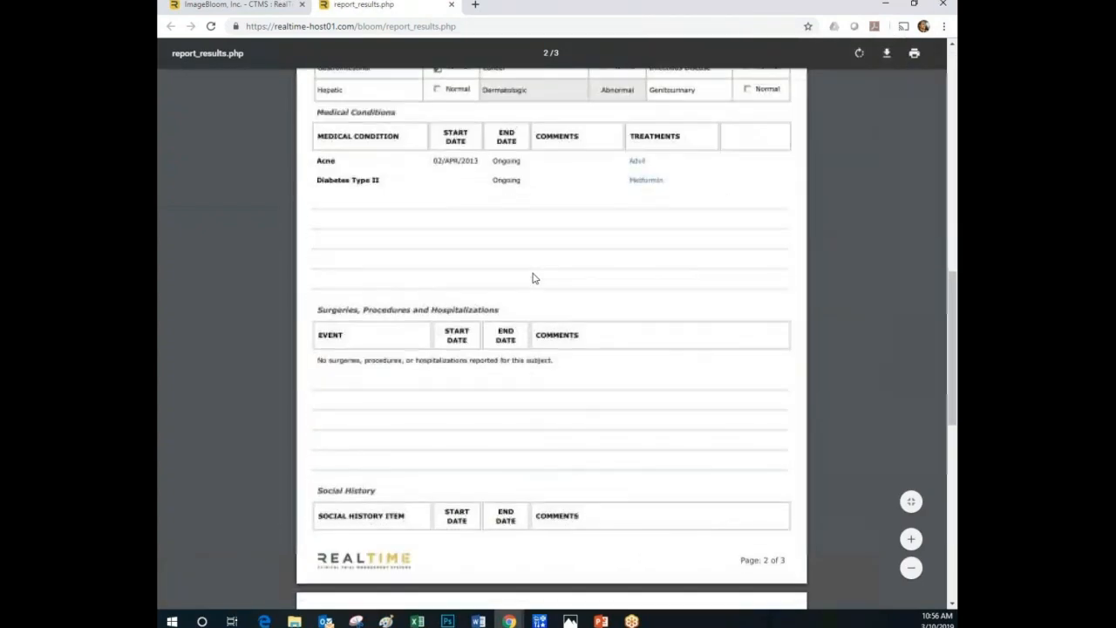
{"action": "scroll", "coordinate": [536, 284], "scroll_direction": "up", "scroll_amount": 15}
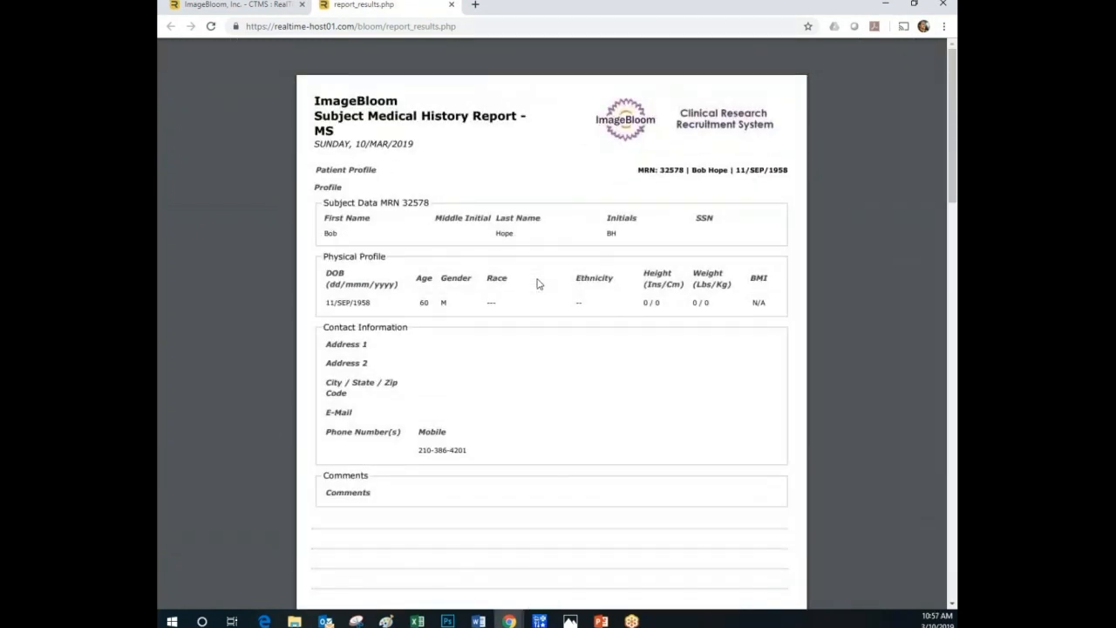
{"action": "left_click", "coordinate": [452, 5]}
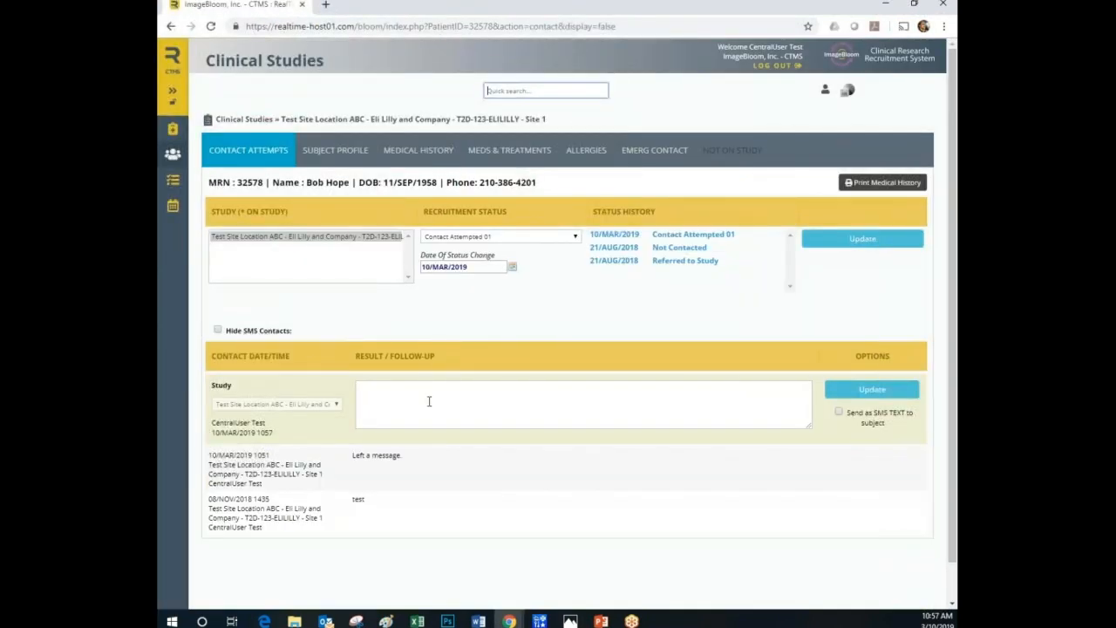
Choose Scheduled For SCREEN as the subject's recruitment status in the contact attempts.
{"action": "left_click", "coordinate": [422, 394]}
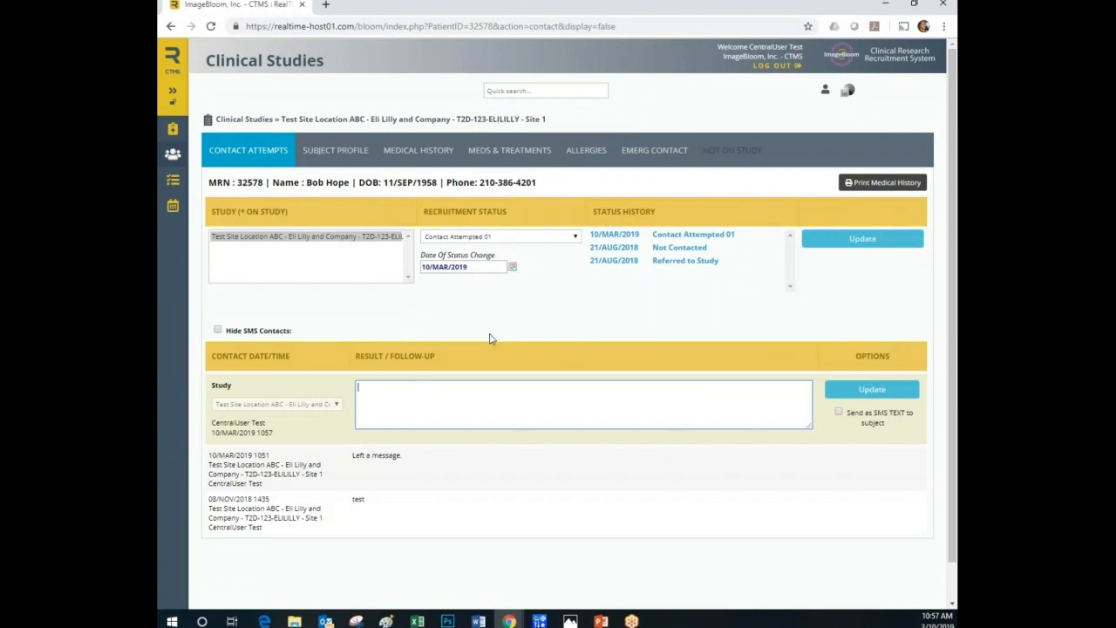
{"action": "left_click", "coordinate": [511, 242]}
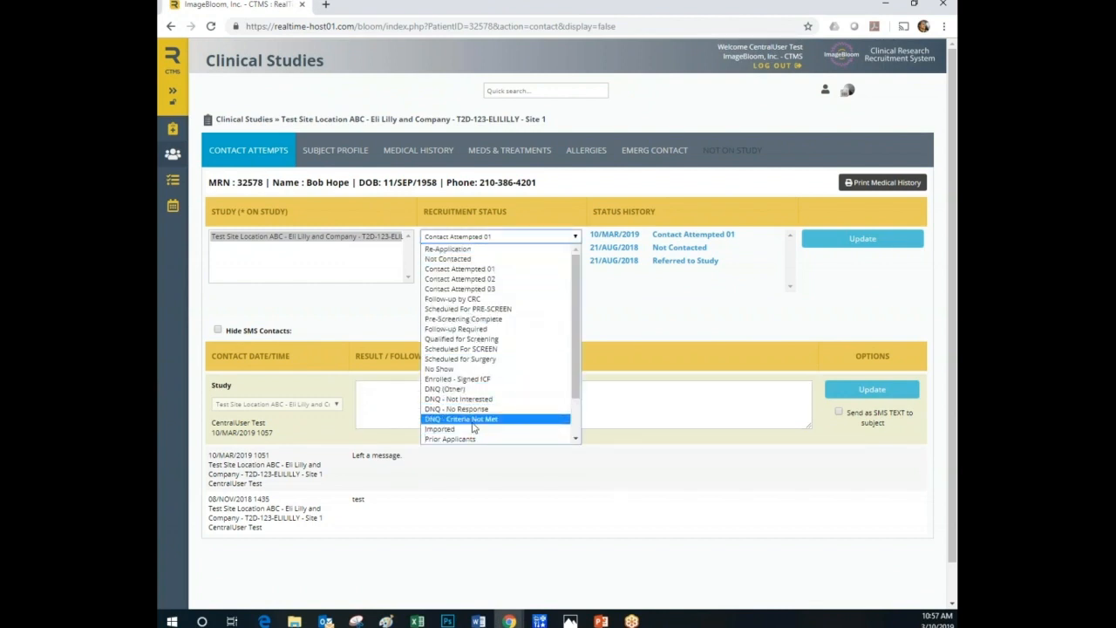
{"action": "left_click", "coordinate": [476, 349]}
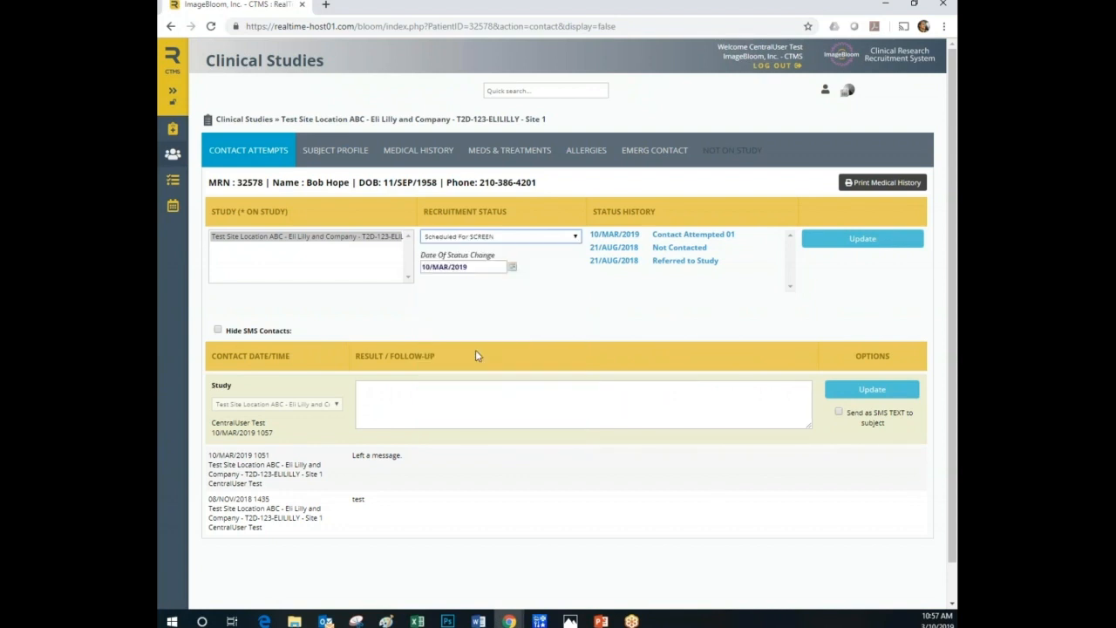
Log a follow-up note that the subject seems to qualify based upon a medical history review and is scheduled for screen, and save the update.
{"action": "left_click", "coordinate": [443, 395]}
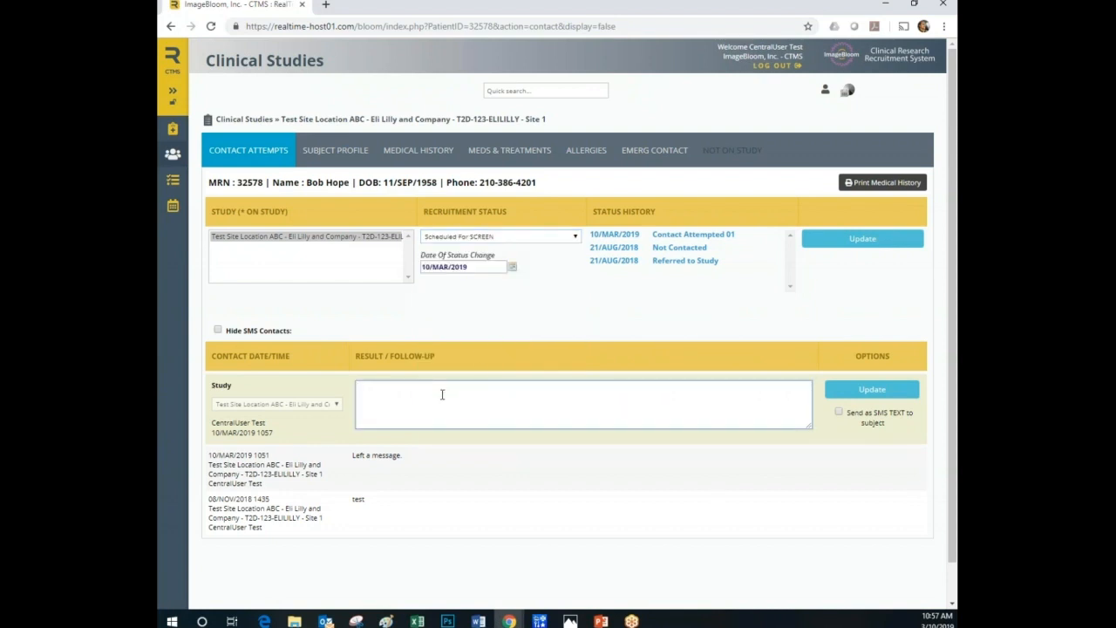
{"action": "type", "text": "Mr. Hope seems to qualify based upon a medical history review.  Sche"}
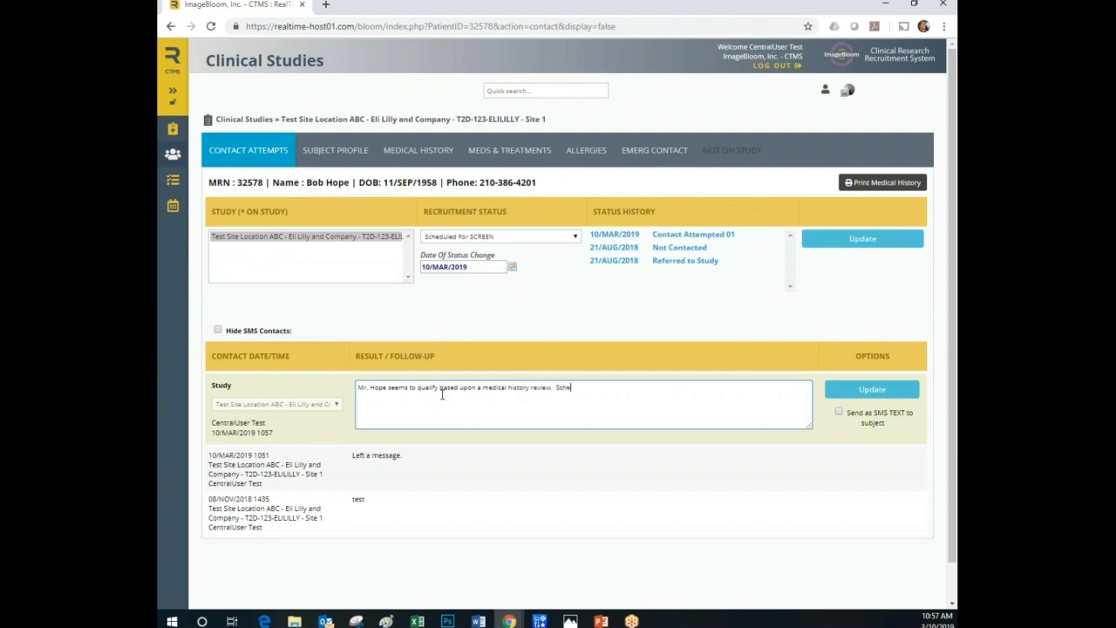
{"action": "type", "text": "duled for screen."}
{"action": "left_click", "coordinate": [895, 394]}
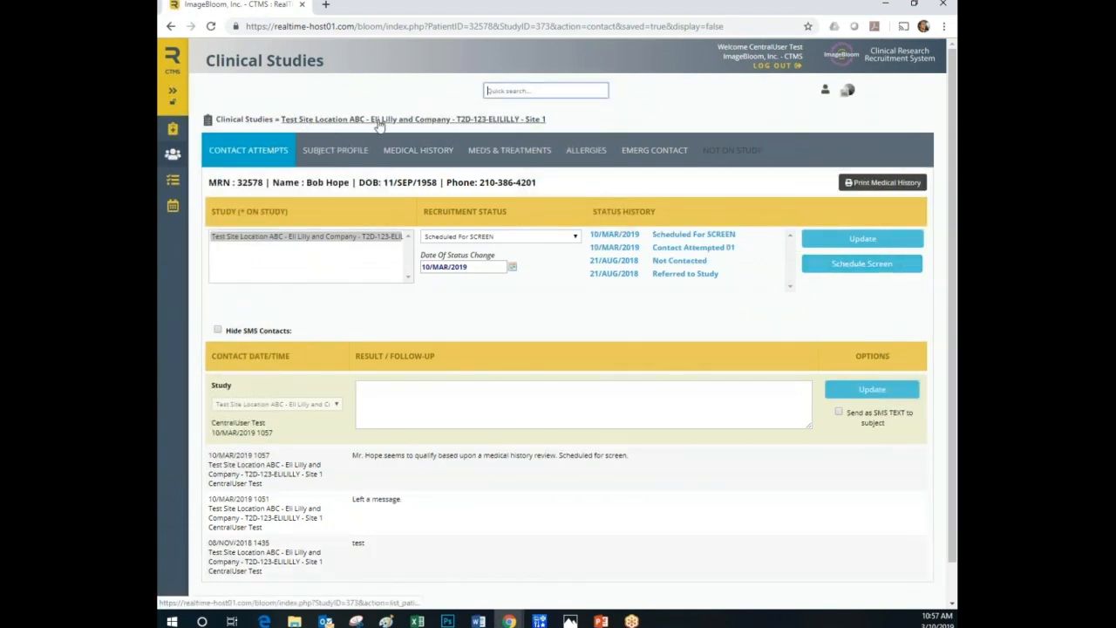
Review the Scheduled For SCREEN group in the study's recruit roster and reopen the subject's record from it.
{"action": "left_click", "coordinate": [436, 120]}
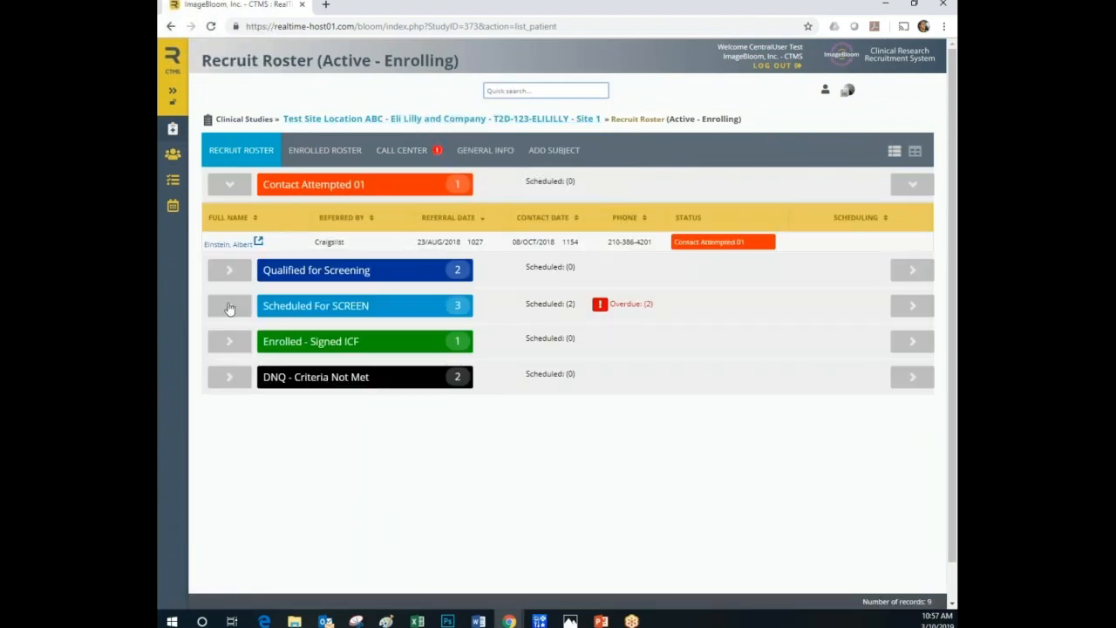
{"action": "left_click", "coordinate": [261, 308]}
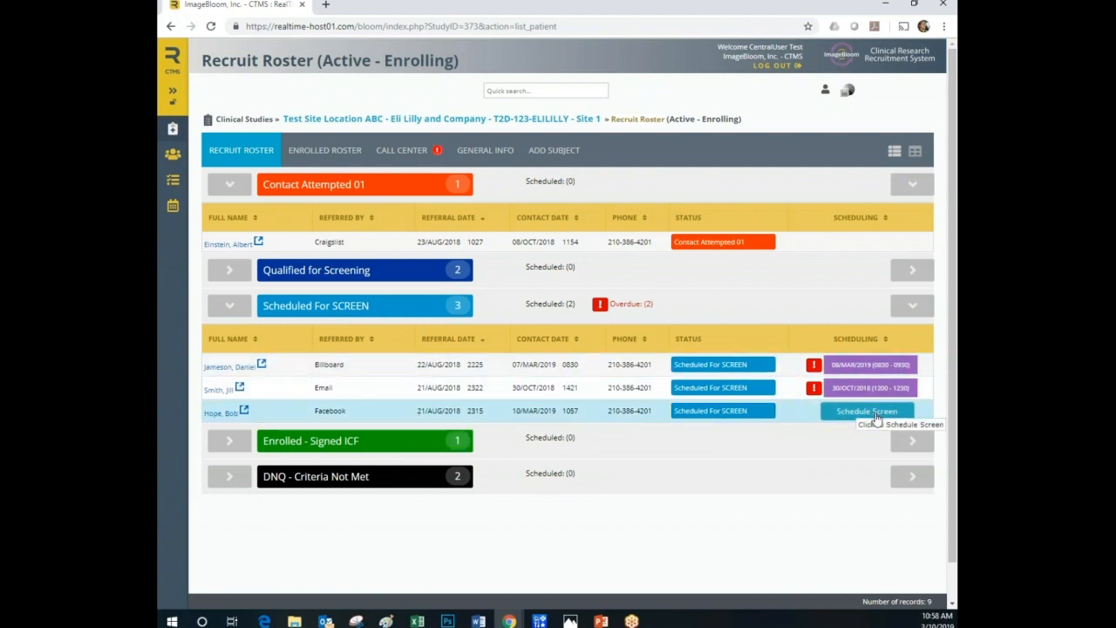
{"action": "left_click", "coordinate": [408, 411]}
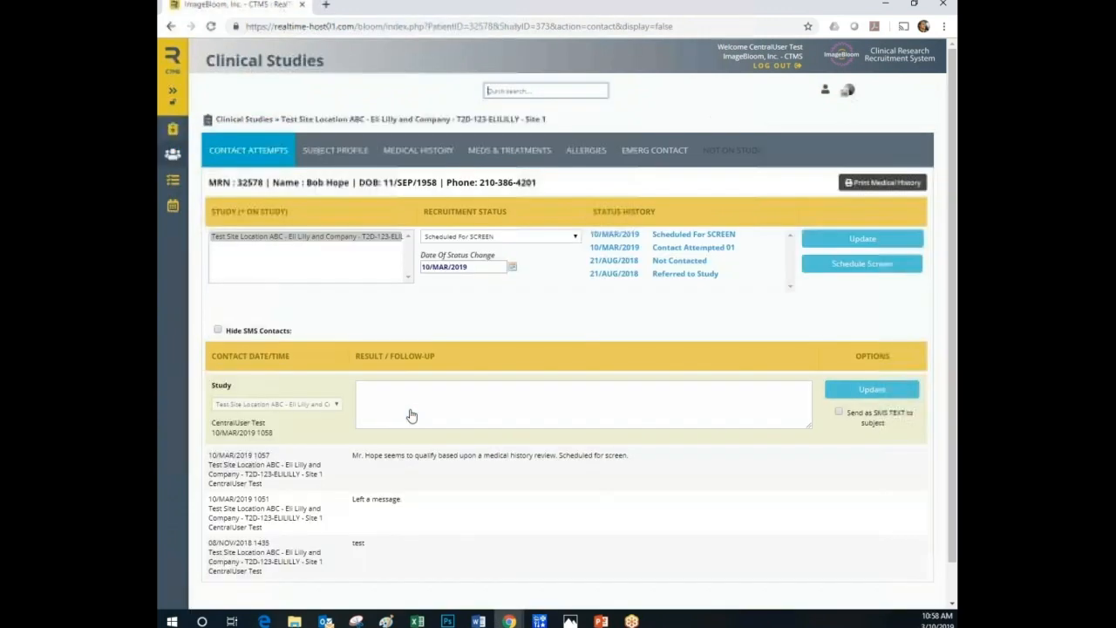
Create the subject's screening event with opt-in to appointment texts set to Yes, and save it without closing.
{"action": "left_click", "coordinate": [862, 264]}
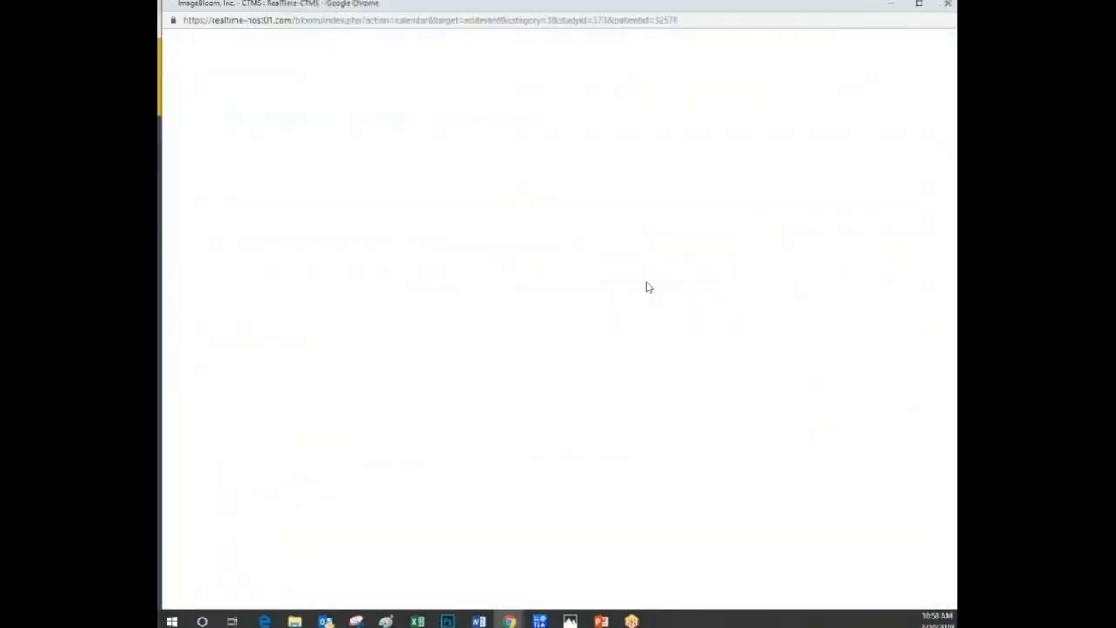
{"action": "scroll", "coordinate": [611, 289], "scroll_direction": "down", "scroll_amount": 1}
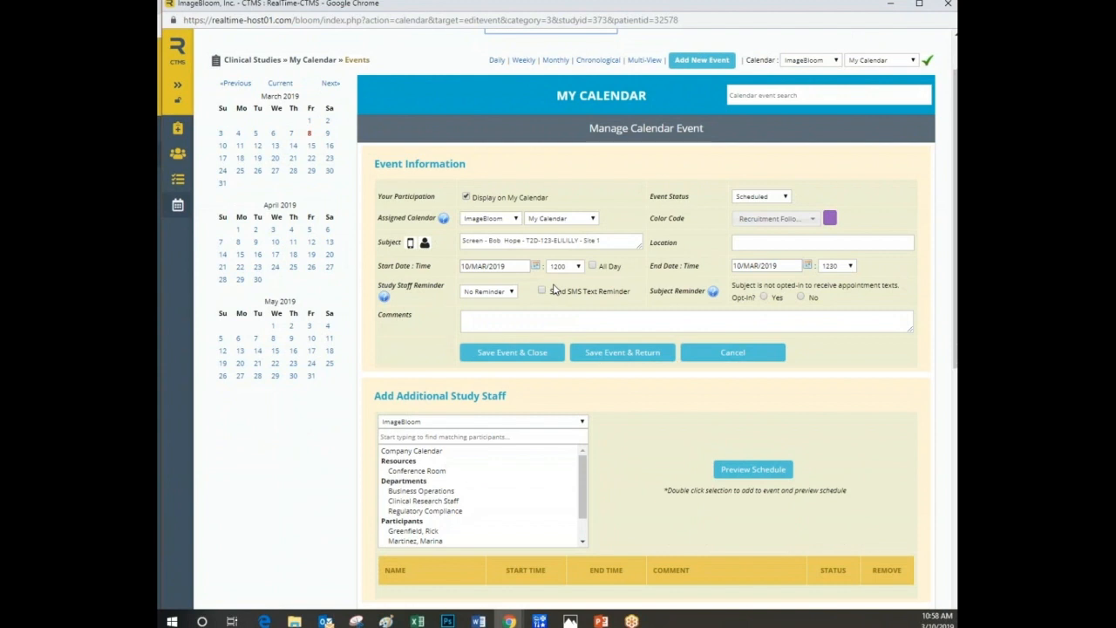
{"action": "scroll", "coordinate": [516, 309], "scroll_direction": "down", "scroll_amount": 1}
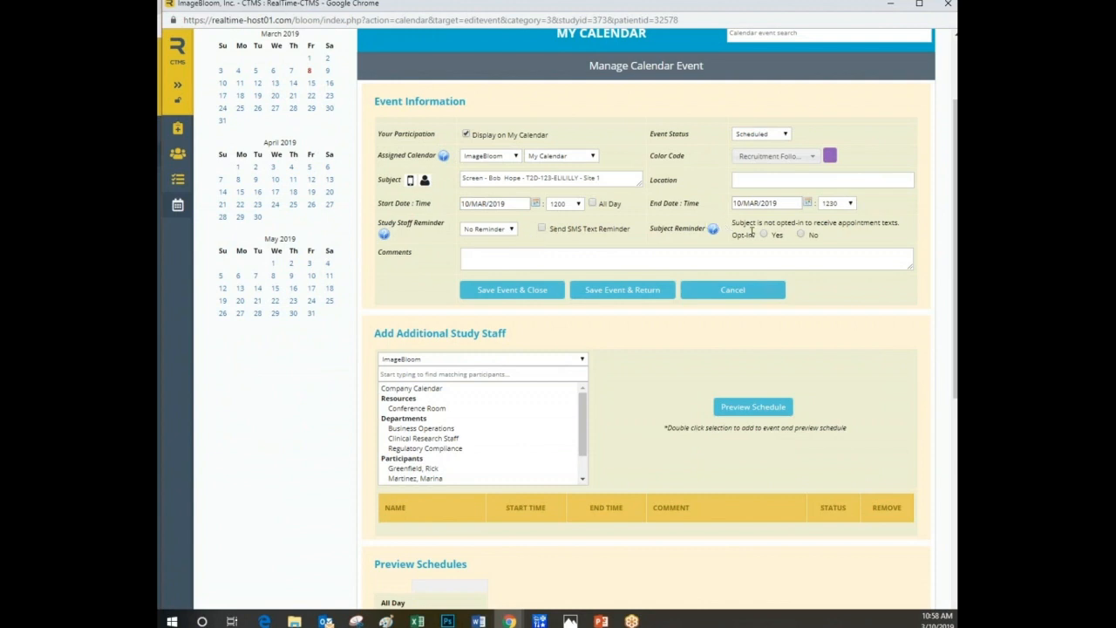
{"action": "left_click", "coordinate": [765, 236]}
{"action": "left_click", "coordinate": [637, 293]}
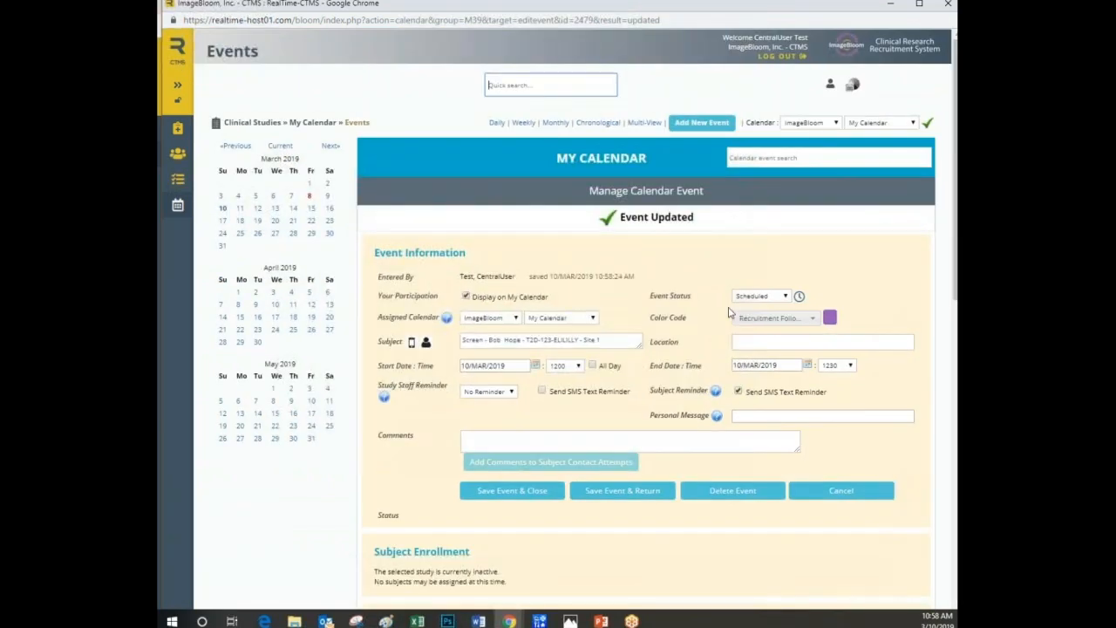
Set the screening event's start to 13/MAR/2019 at 0800.
{"action": "scroll", "coordinate": [730, 311], "scroll_direction": "down", "scroll_amount": 2}
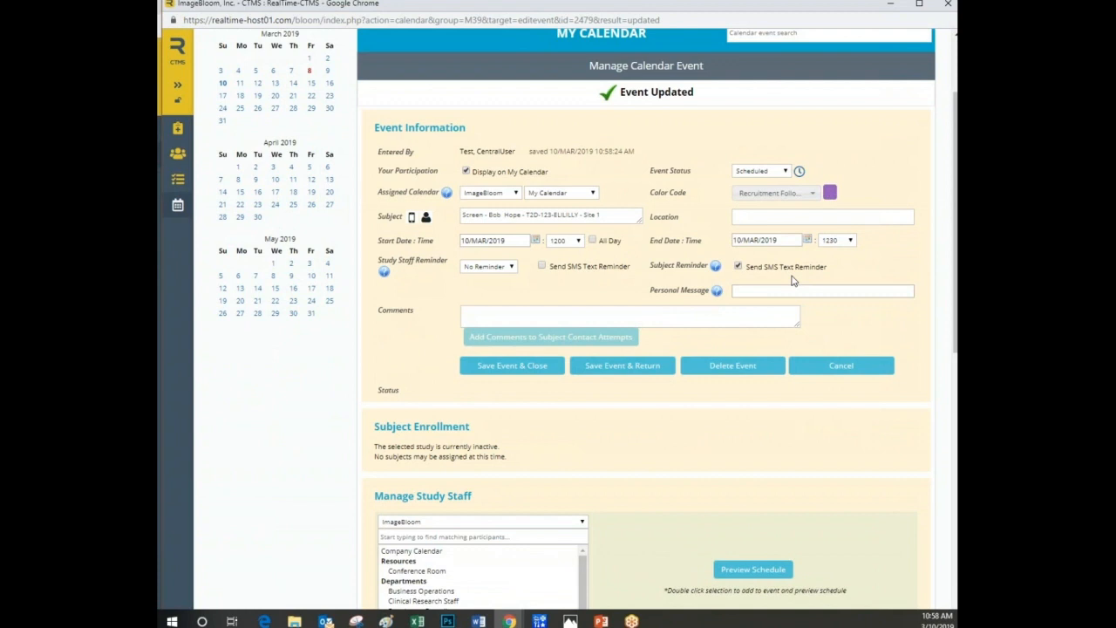
{"action": "left_click", "coordinate": [536, 239]}
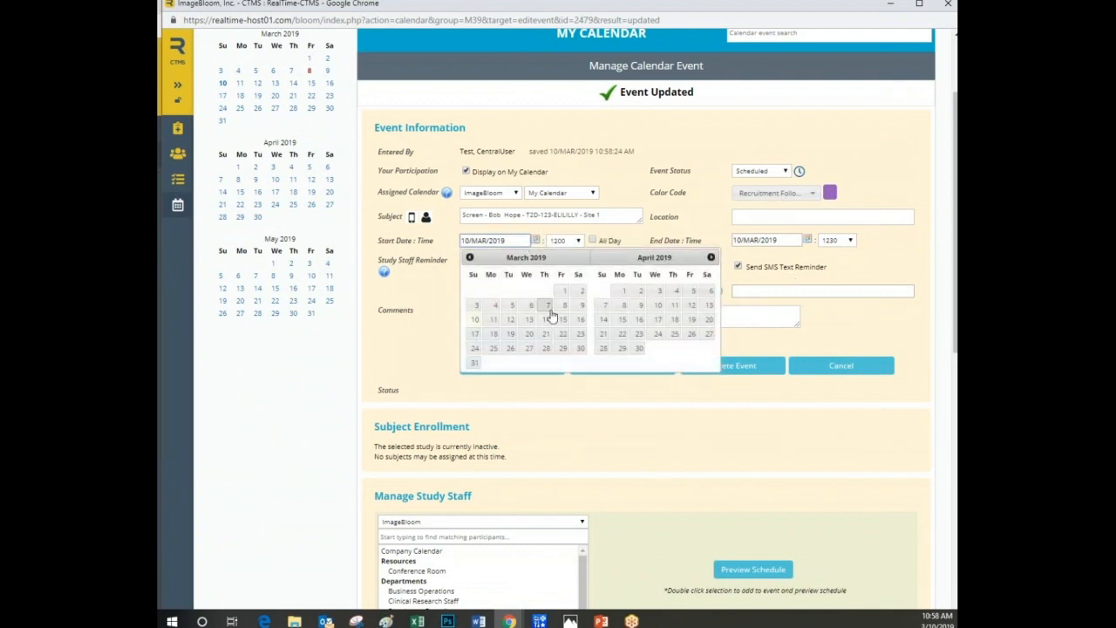
{"action": "left_click", "coordinate": [528, 319]}
{"action": "left_click", "coordinate": [570, 247]}
{"action": "left_click", "coordinate": [559, 280]}
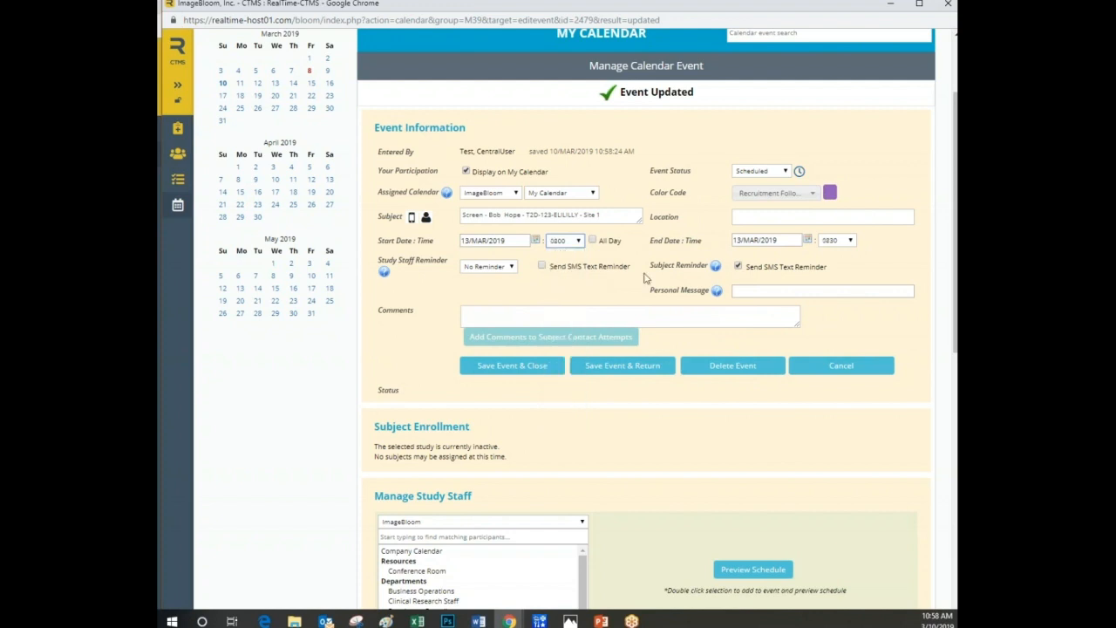
Set the screening event's end time on 13/MAR/2019 to 1030.
{"action": "left_click", "coordinate": [840, 240]}
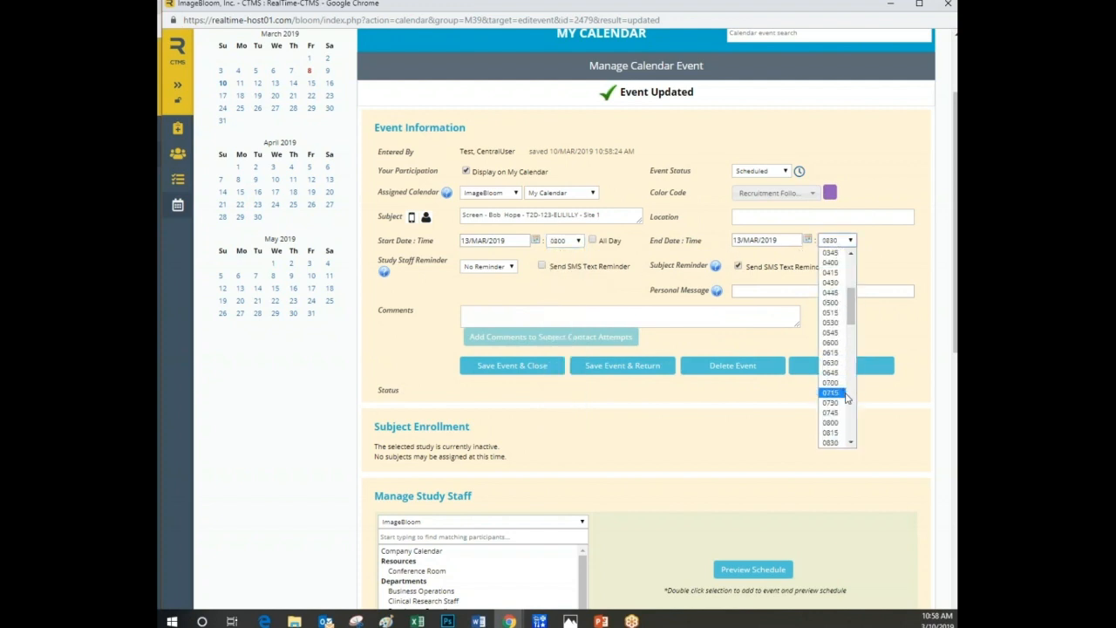
{"action": "left_click", "coordinate": [851, 443]}
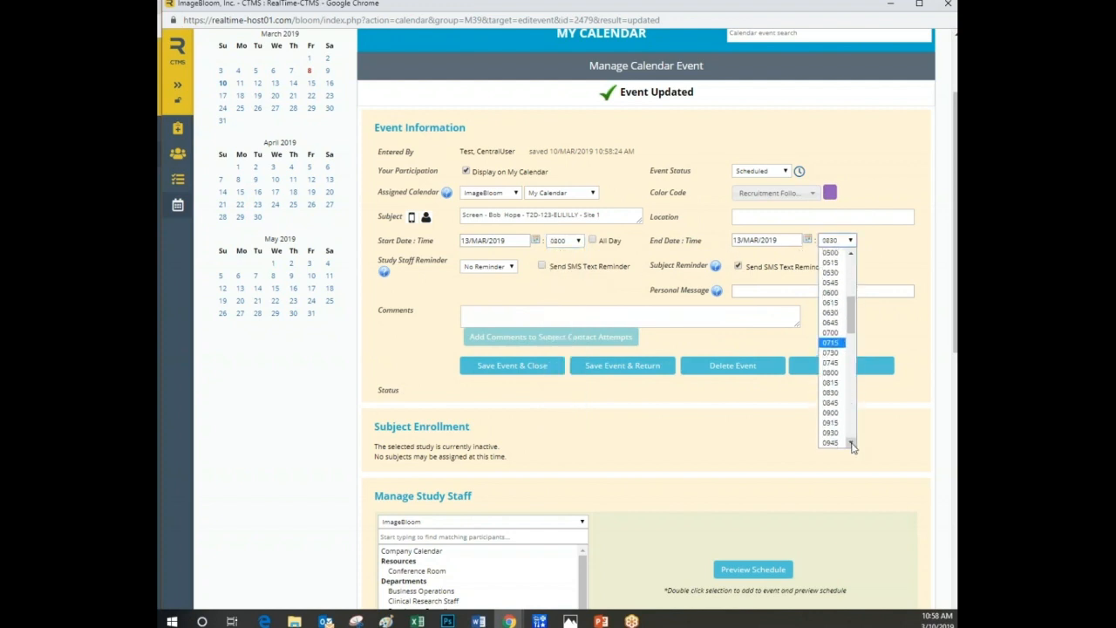
{"action": "left_click", "coordinate": [852, 443]}
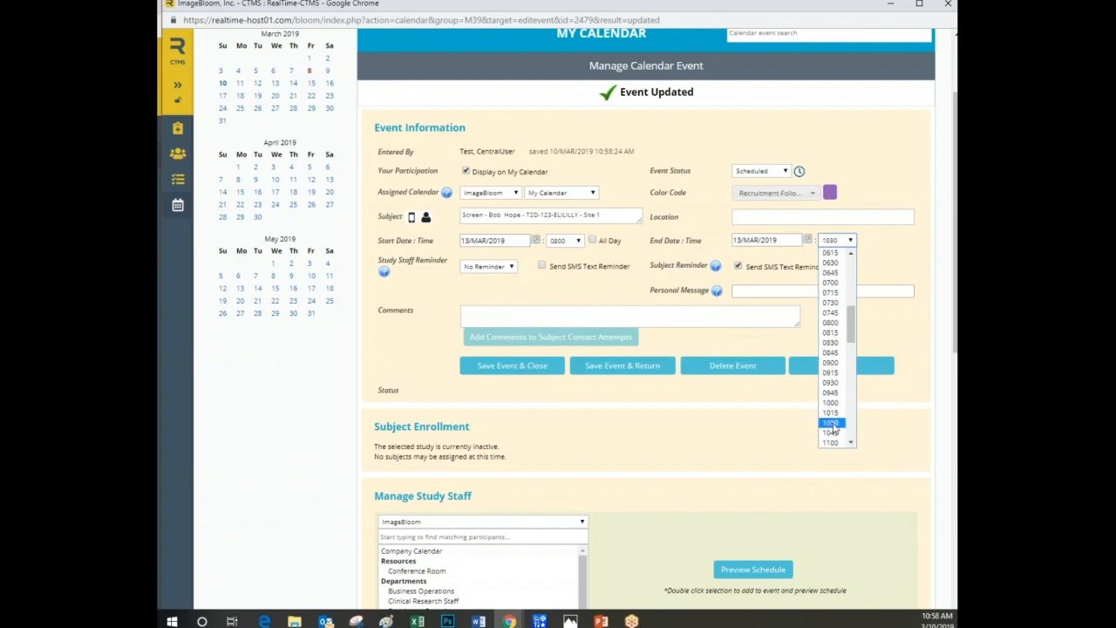
{"action": "left_click", "coordinate": [838, 424]}
Add the personal message "We look forward to seeing you." to the subject reminder, and save and close the event.
{"action": "left_click", "coordinate": [757, 291]}
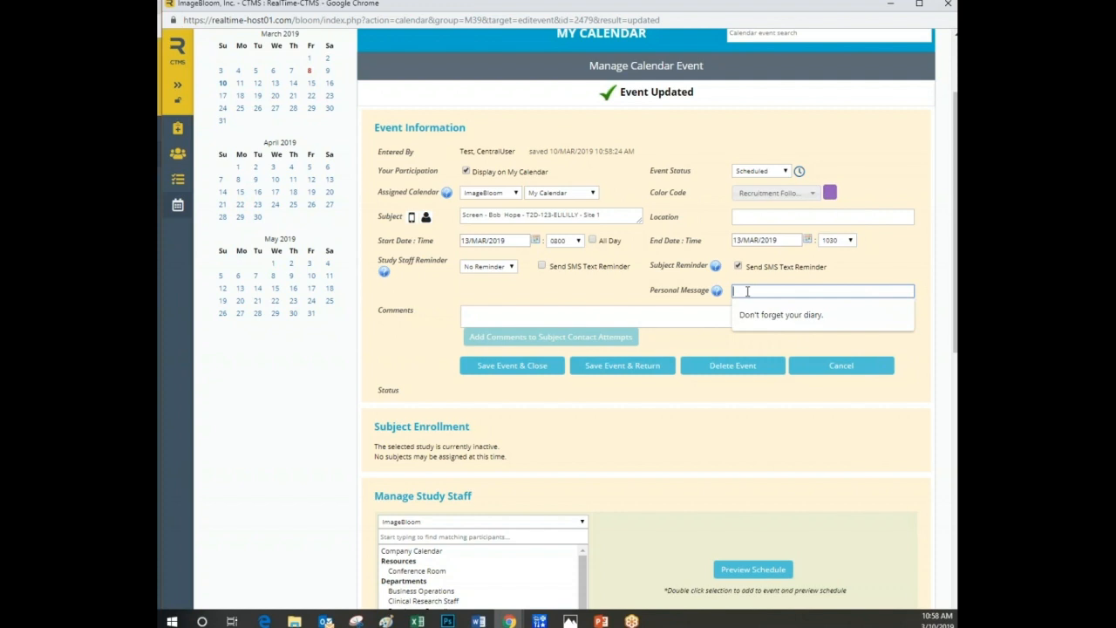
{"action": "type", "text": "We look forward to seeing you."}
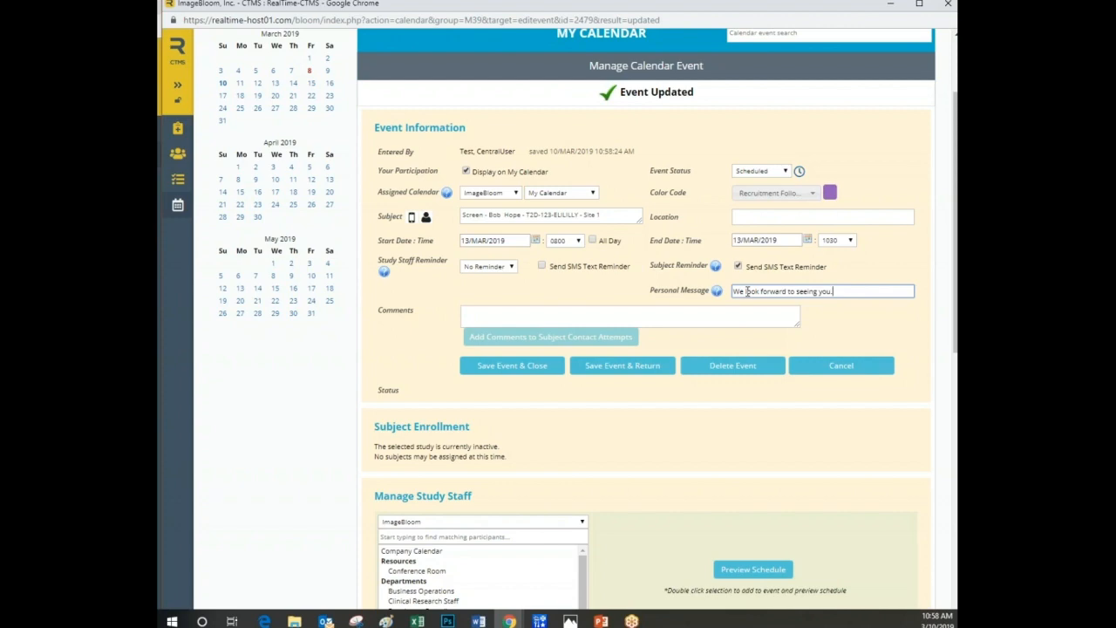
{"action": "scroll", "coordinate": [637, 466], "scroll_direction": "down", "scroll_amount": 2}
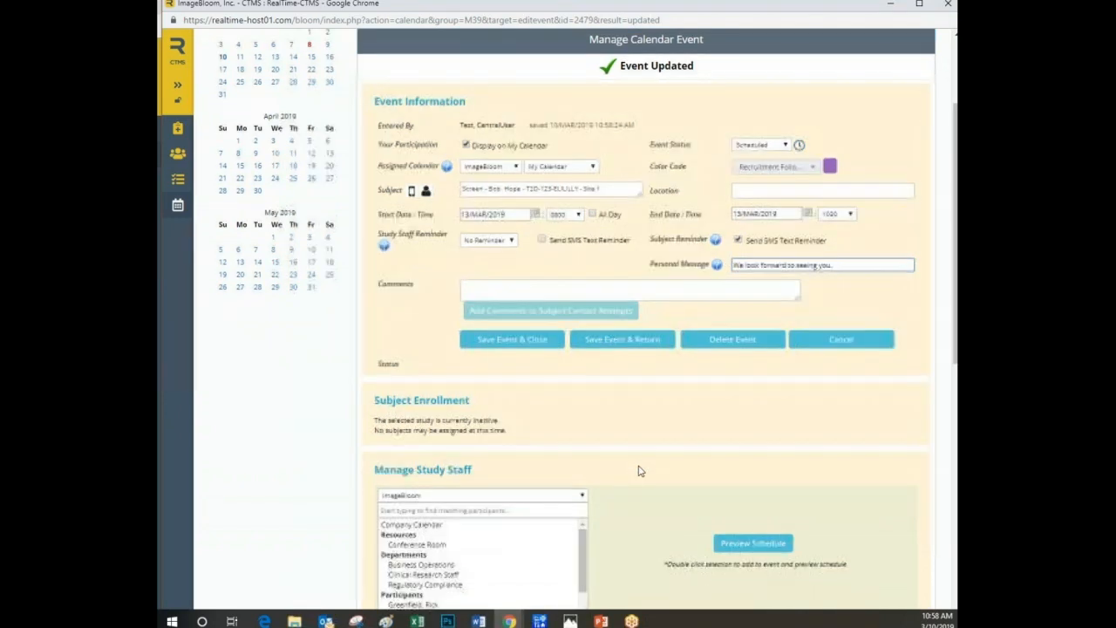
{"action": "scroll", "coordinate": [593, 462], "scroll_direction": "up", "scroll_amount": 3}
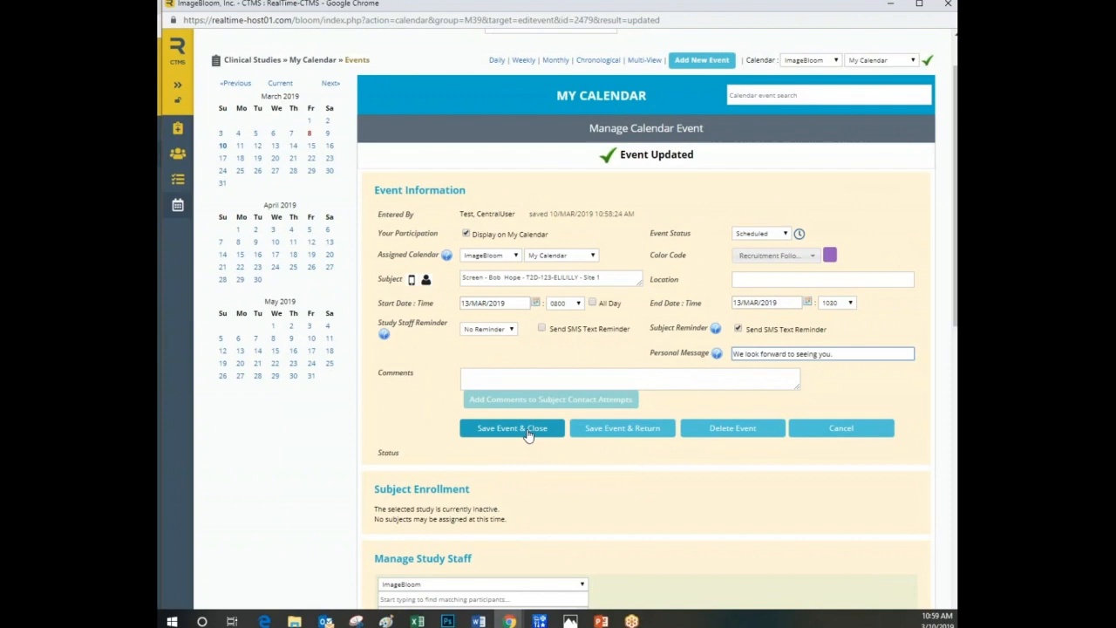
{"action": "left_click", "coordinate": [528, 435]}
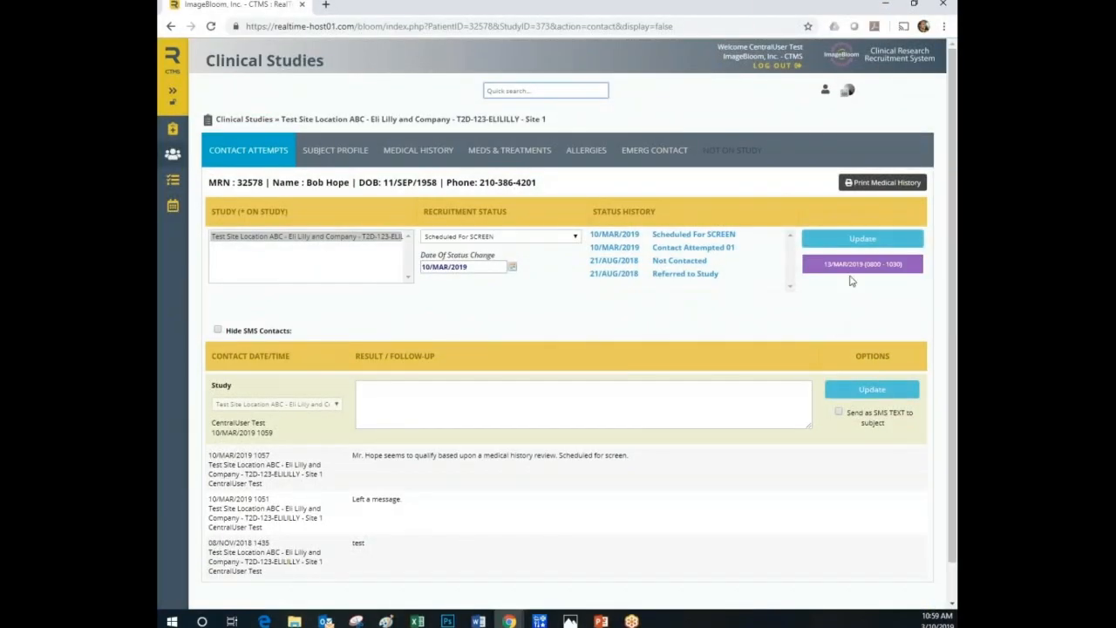
Open the study's recruit roster and examine the subjects in its Scheduled For SCREEN and Qualified for Screening groups.
{"action": "left_click", "coordinate": [366, 122]}
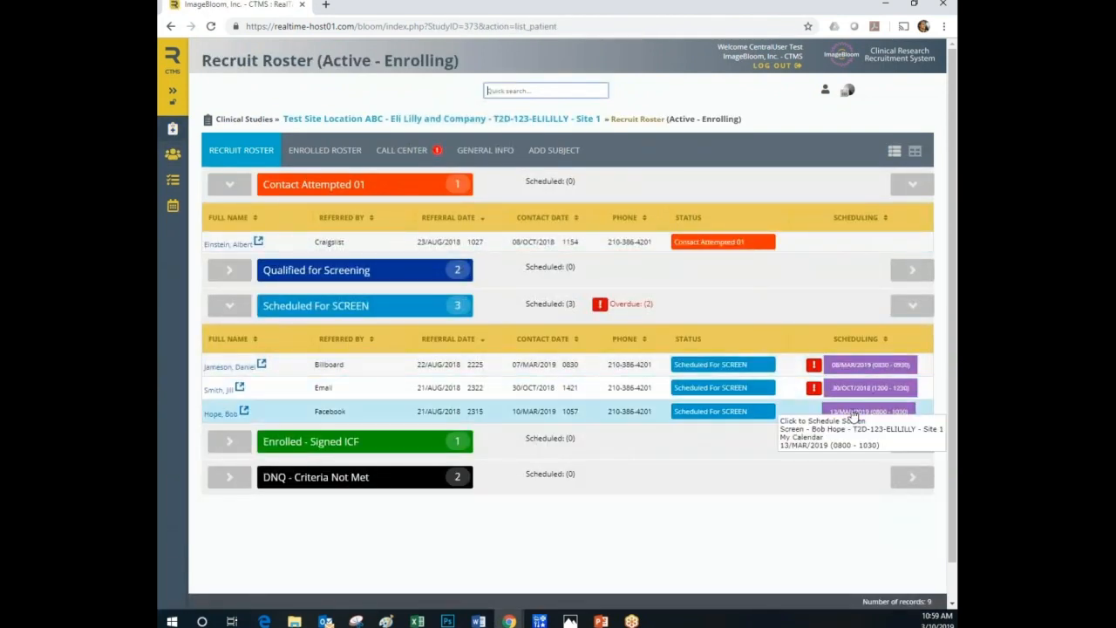
{"action": "left_click", "coordinate": [236, 307]}
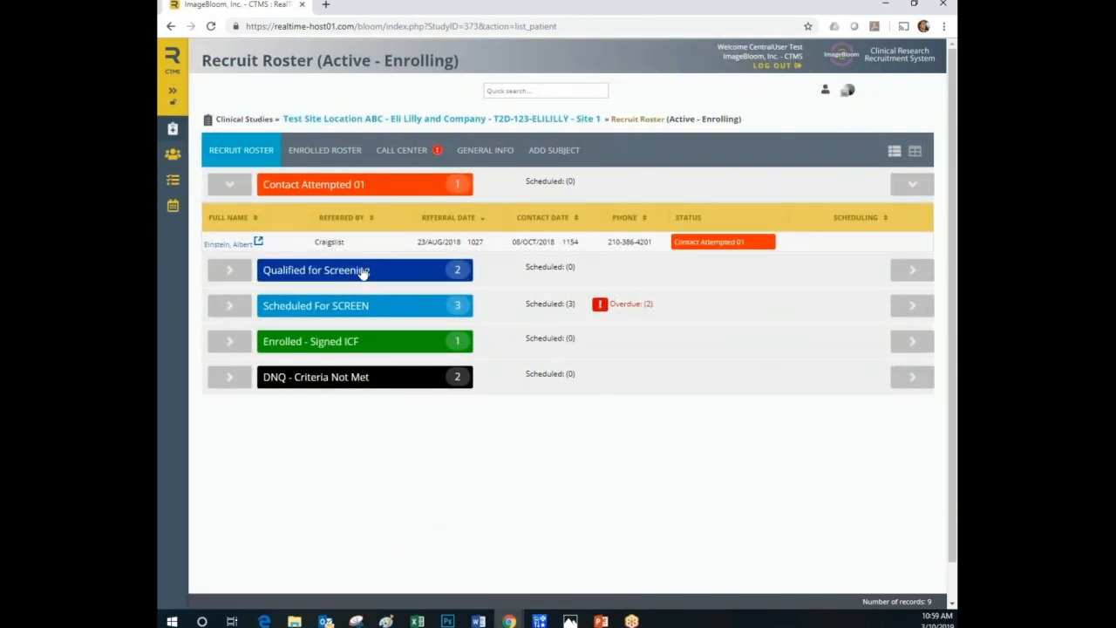
{"action": "left_click", "coordinate": [229, 276]}
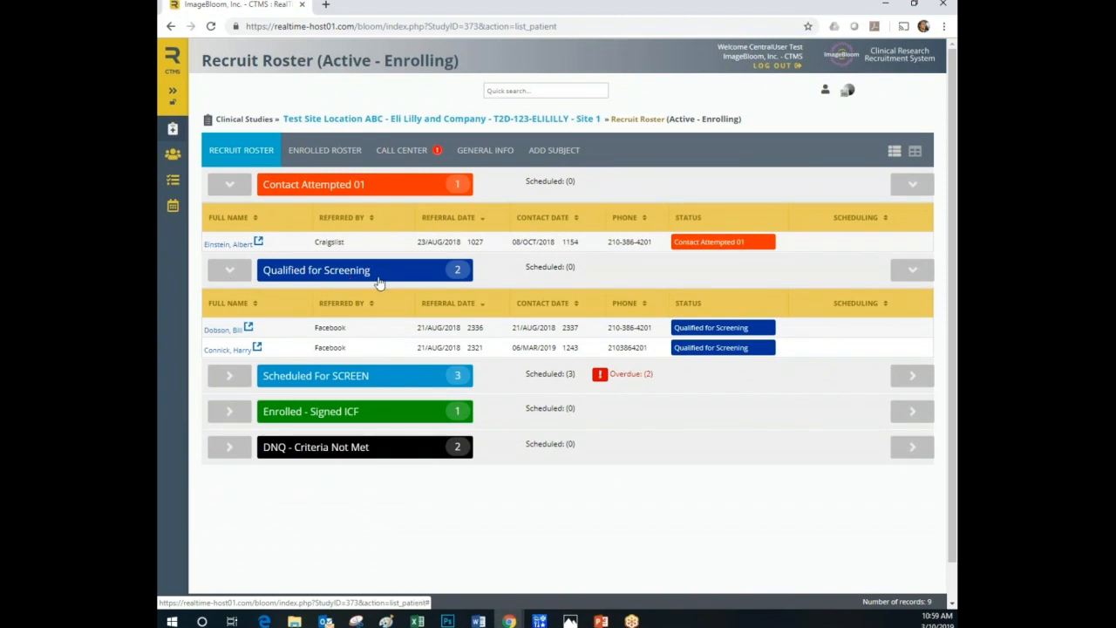
{"action": "mouse_move", "coordinate": [431, 338]}
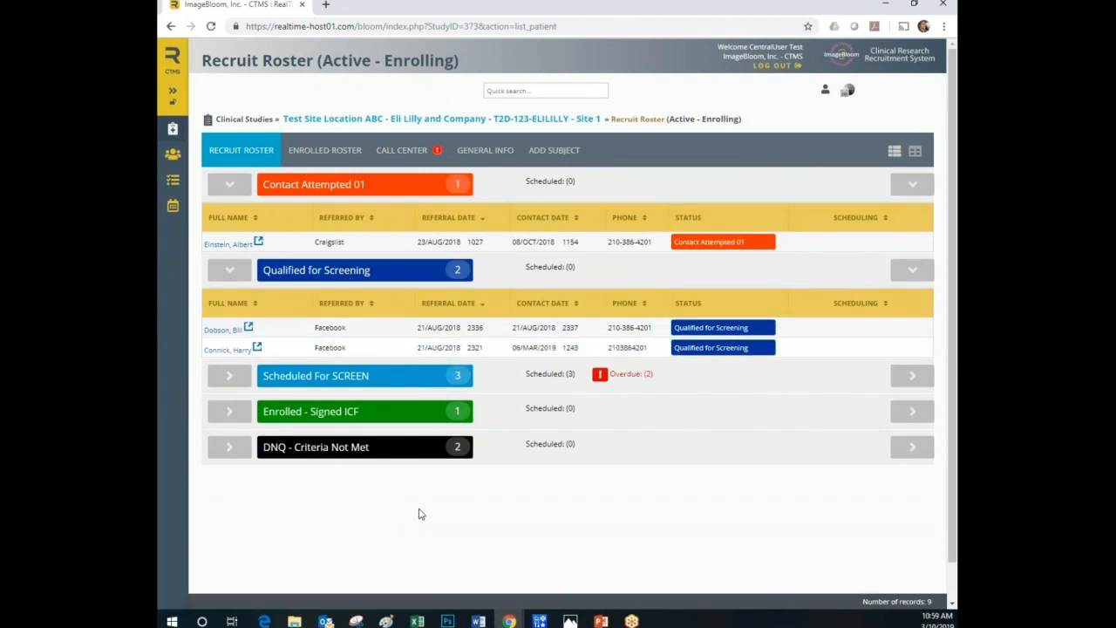
{"action": "mouse_move", "coordinate": [292, 358]}
{"action": "mouse_move", "coordinate": [297, 335]}
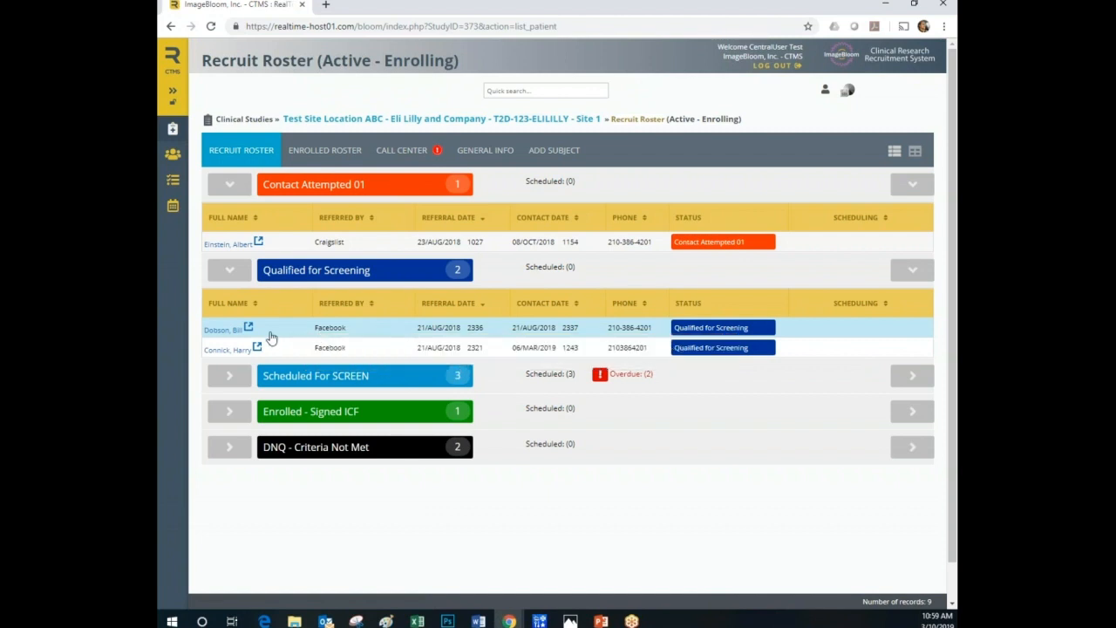
{"action": "left_click", "coordinate": [233, 271]}
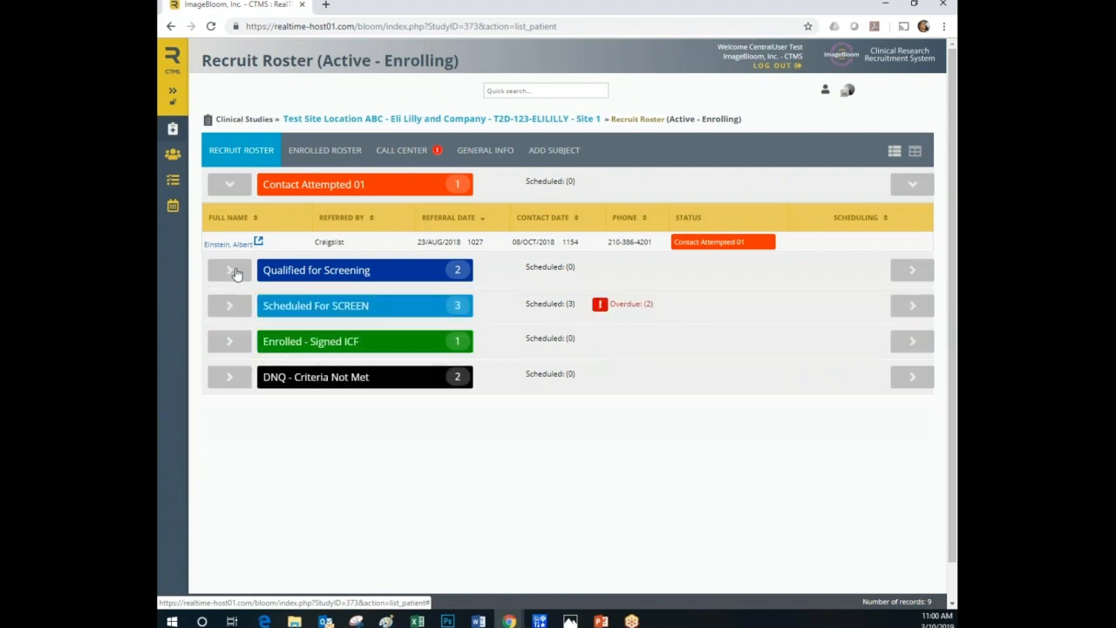
{"action": "left_click", "coordinate": [236, 188]}
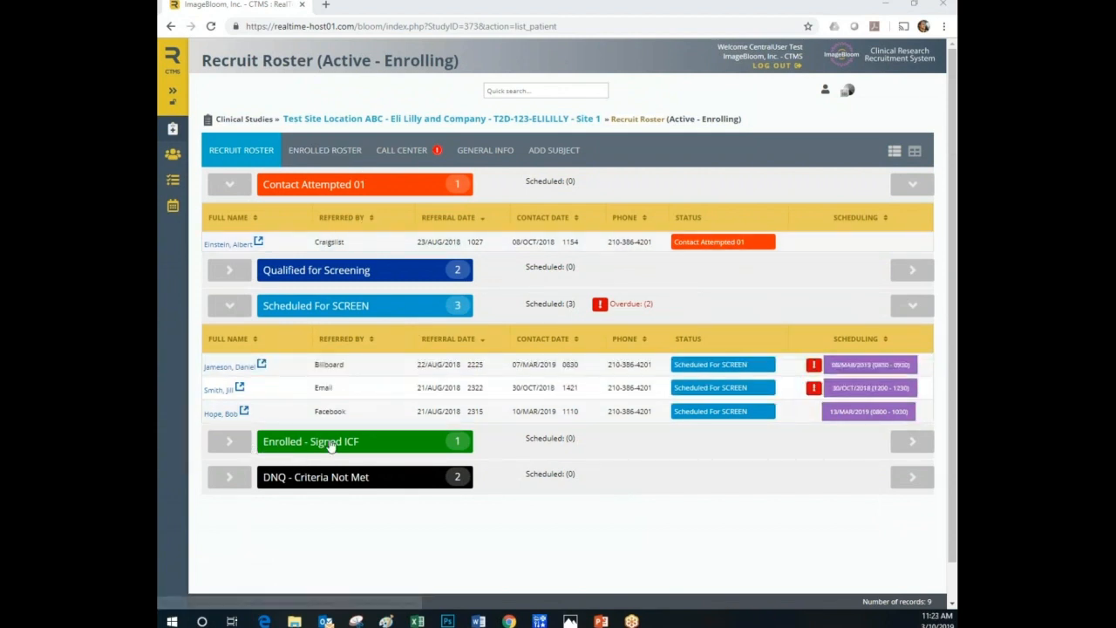
Review the study's enrolled roster and the call center's new subject profile form for the first voicemail, without creating a profile.
{"action": "left_click", "coordinate": [327, 151]}
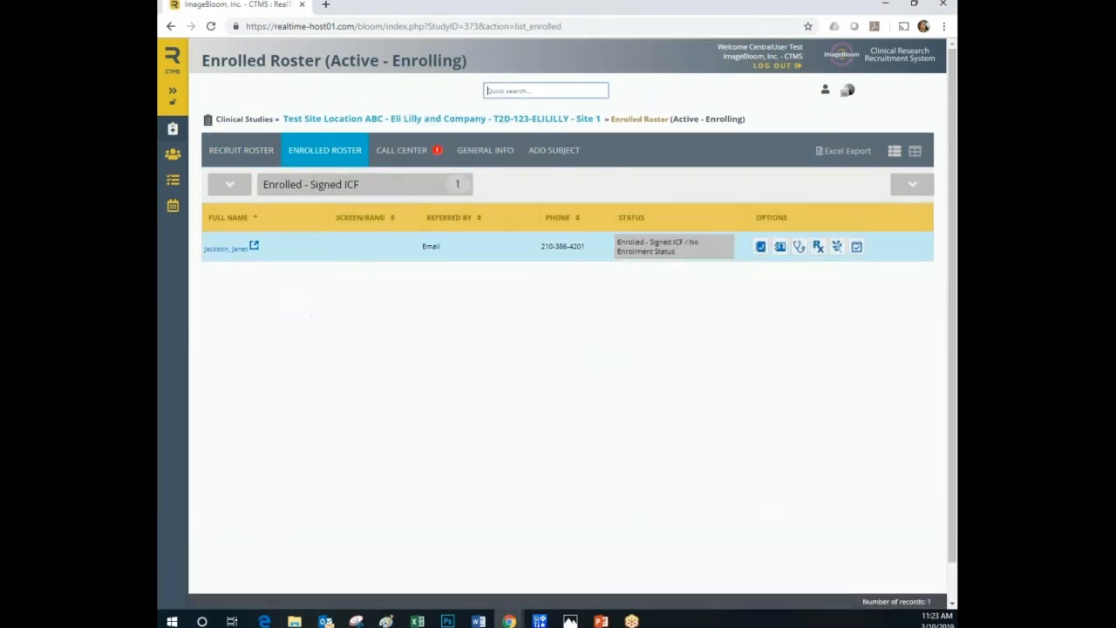
{"action": "left_click", "coordinate": [415, 155]}
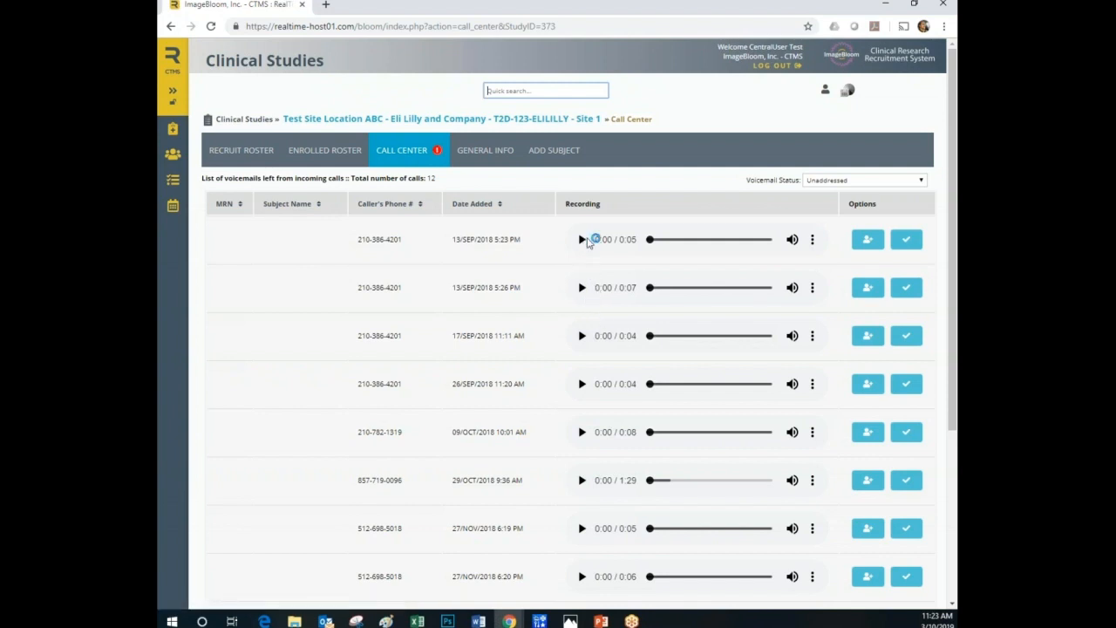
{"action": "left_click", "coordinate": [868, 239]}
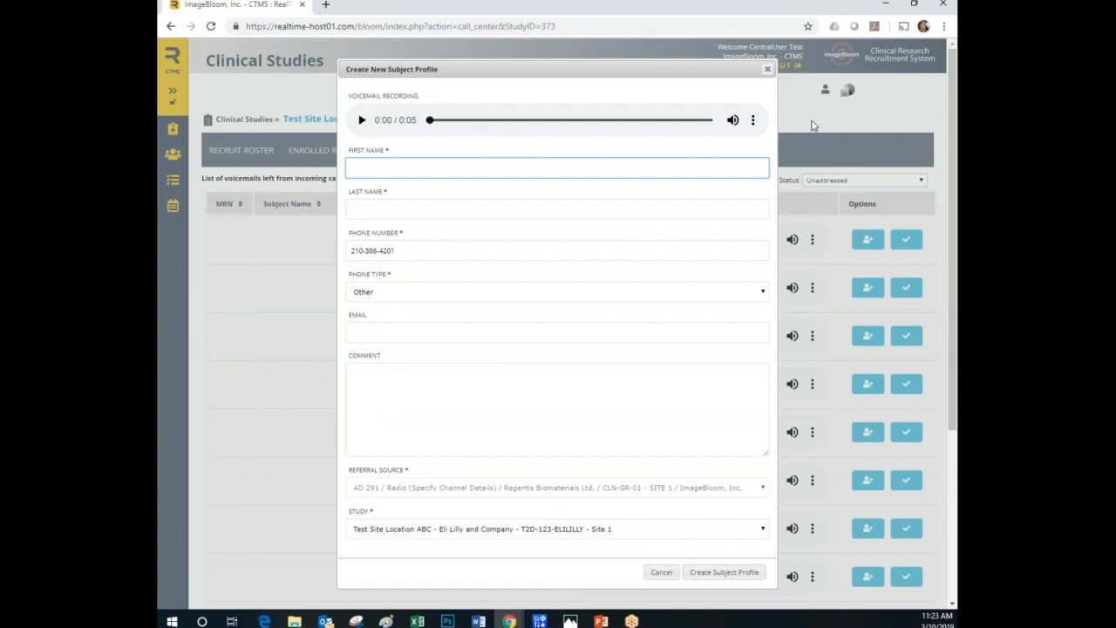
{"action": "left_click", "coordinate": [767, 69]}
{"action": "left_click", "coordinate": [237, 153]}
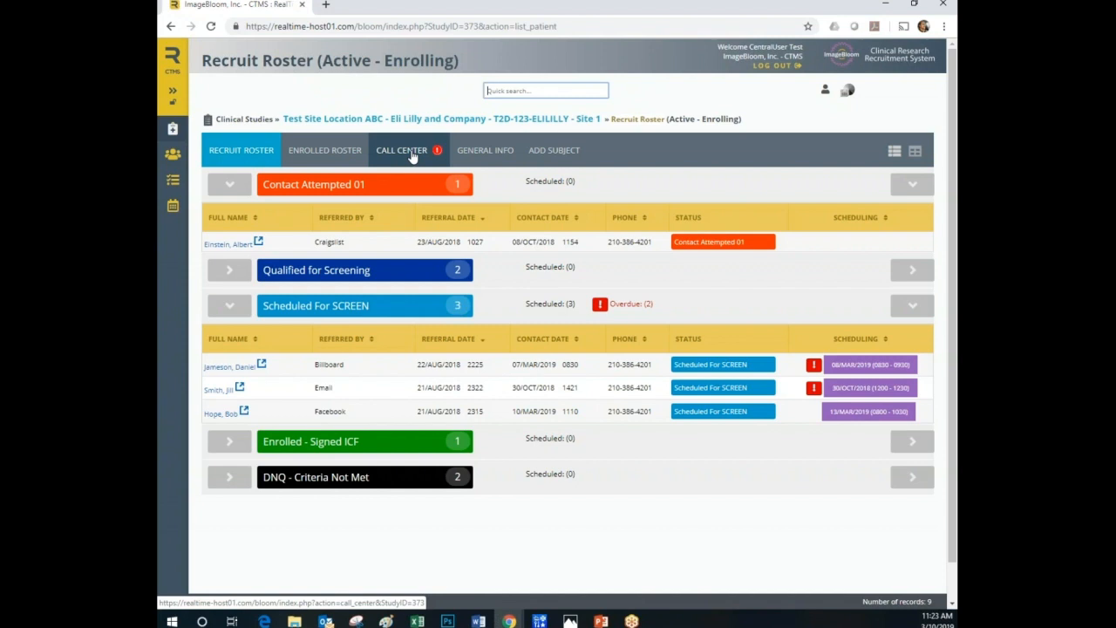
Examine the study's general information and the blank referral form for adding a subject.
{"action": "left_click", "coordinate": [479, 151]}
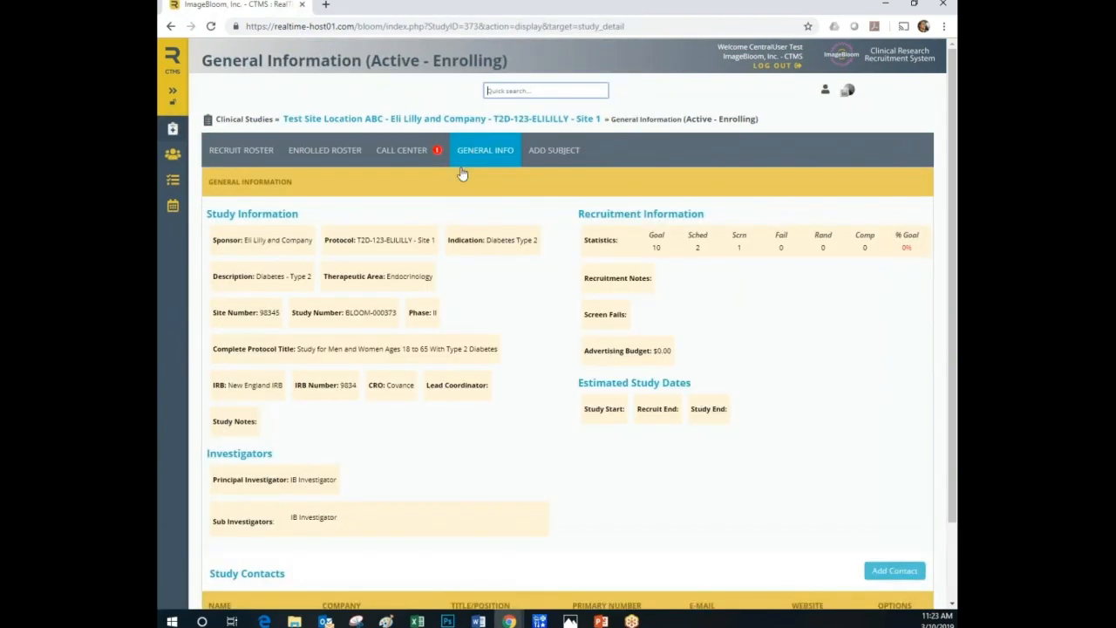
{"action": "scroll", "coordinate": [550, 382], "scroll_direction": "down", "scroll_amount": 1}
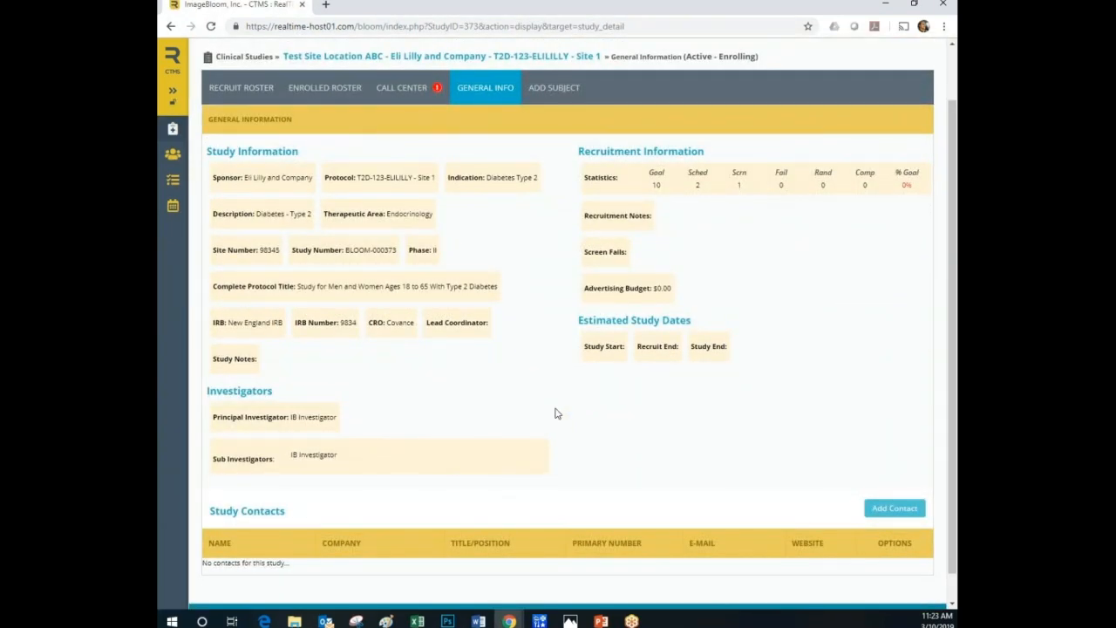
{"action": "scroll", "coordinate": [555, 412], "scroll_direction": "up", "scroll_amount": 1}
{"action": "left_click", "coordinate": [555, 153]}
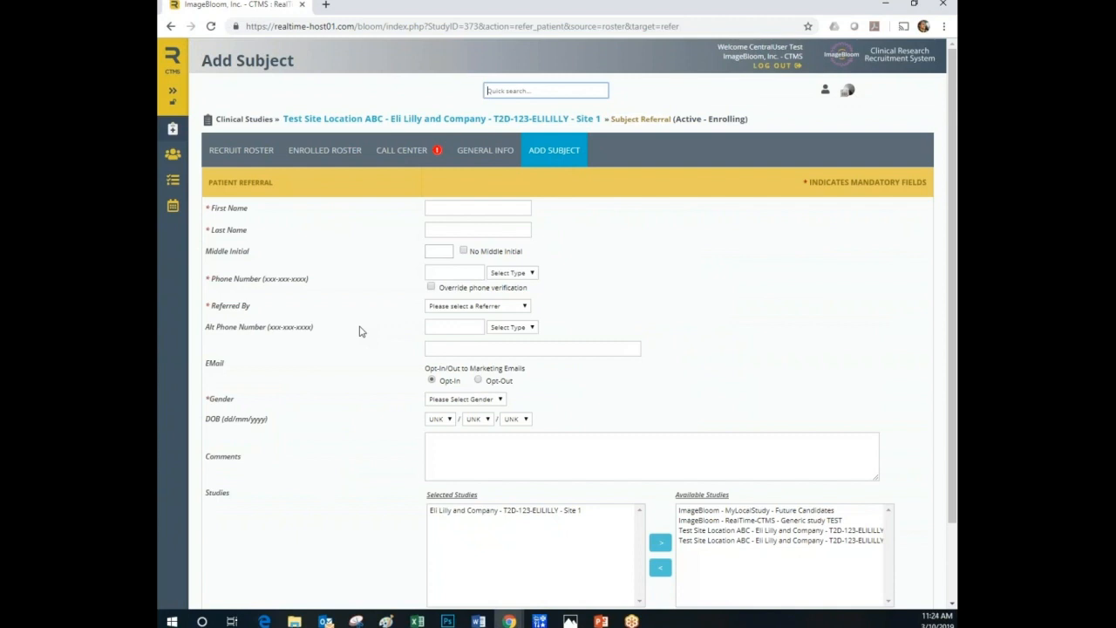
Reopen the 13/MAR/2019 screening subject's record from the recruit roster to review the contact attempts, and return to the clinical studies list.
{"action": "left_click", "coordinate": [249, 153]}
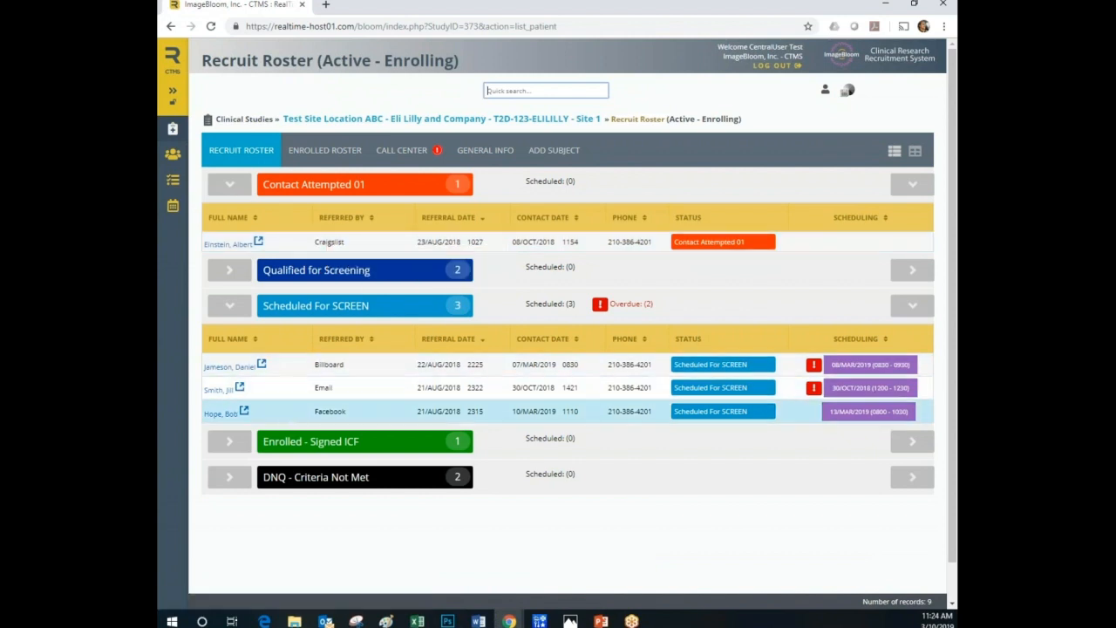
{"action": "left_click", "coordinate": [221, 413]}
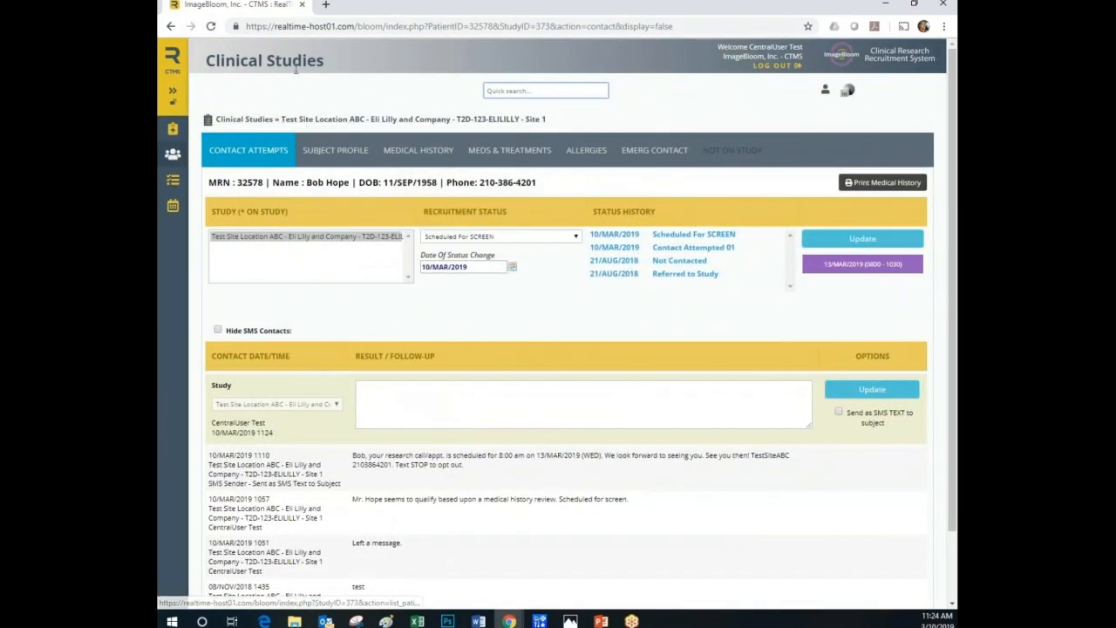
{"action": "left_click", "coordinate": [179, 63]}
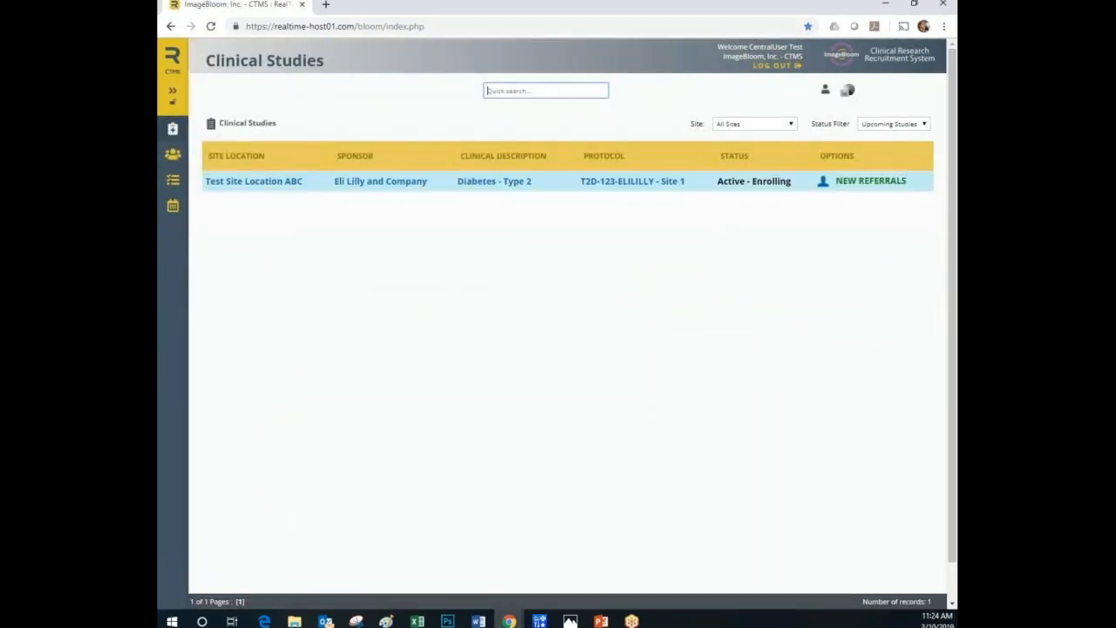